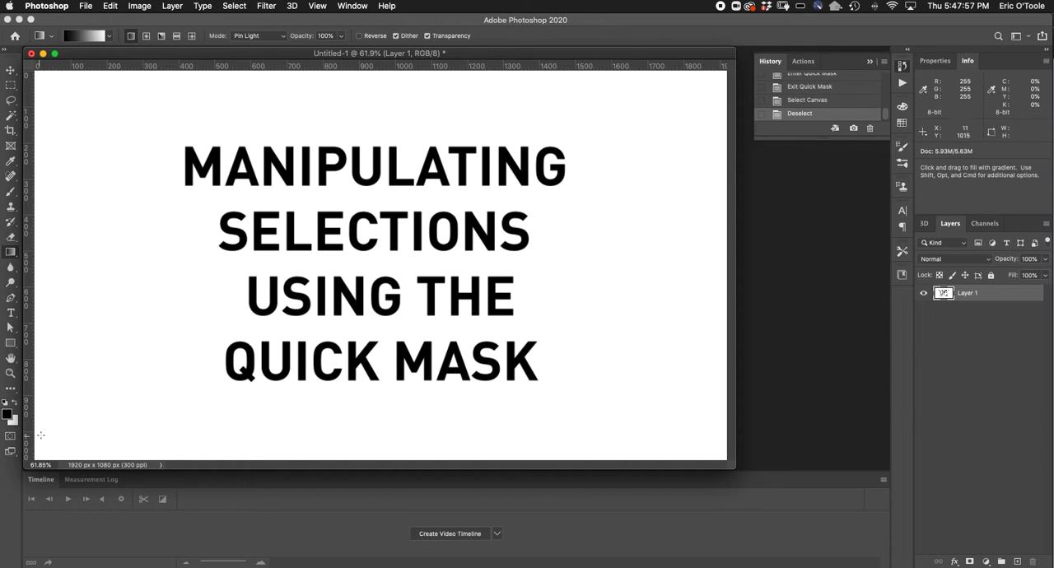
Make a soft-edged selection by applying a horizontal linear gradient across the full canvas in Quick Mask mode
{"action": "left_click", "coordinate": [11, 438]}
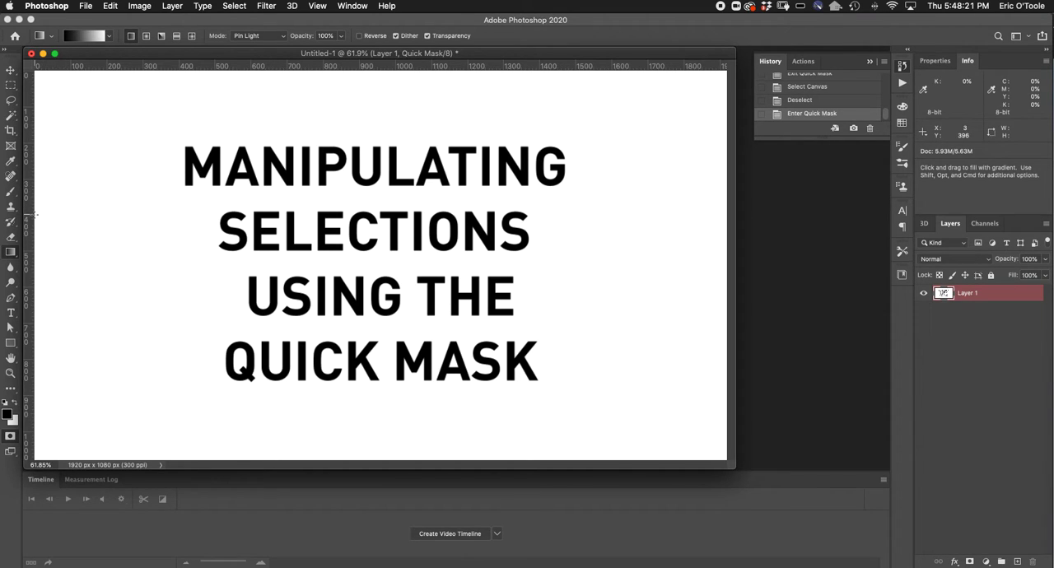
{"action": "left_click_drag", "start_coordinate": [36, 215], "coordinate": [724, 212]}
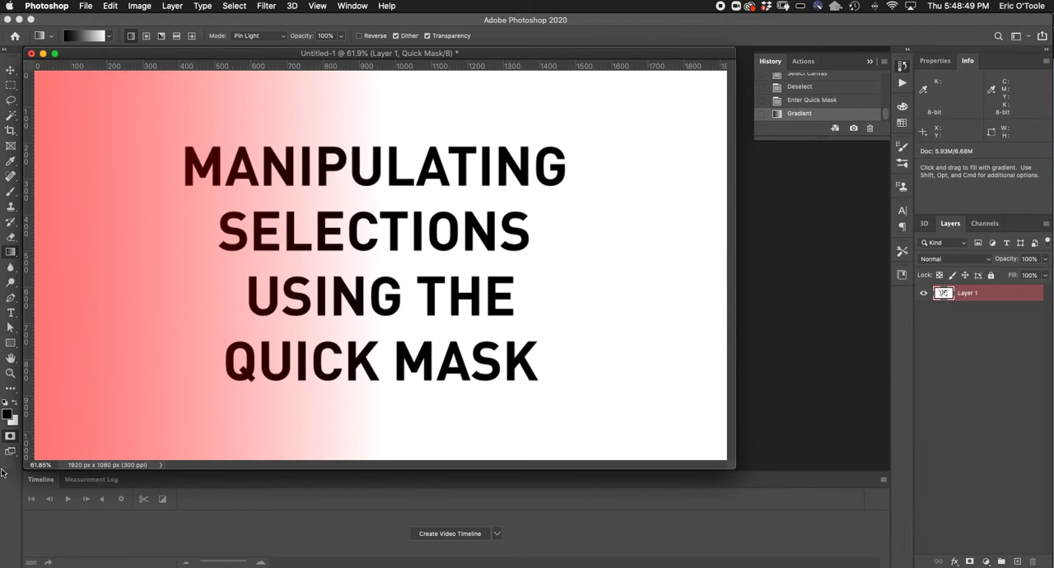
{"action": "left_click", "coordinate": [10, 436]}
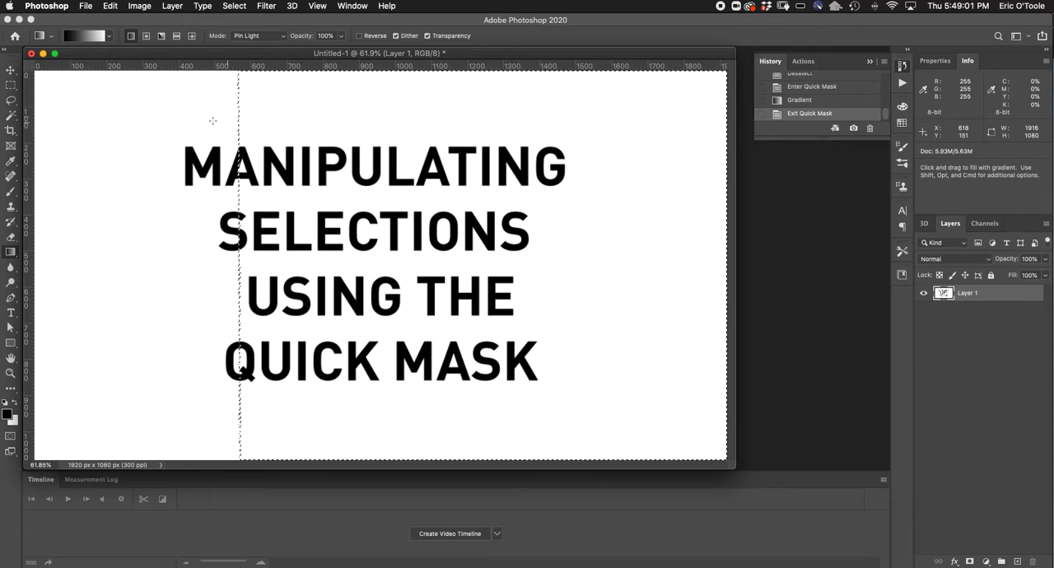
Clear the linear-gradient selection from Layer 1 to preview its fade and undo the deletion
{"action": "key", "text": "Delete"}
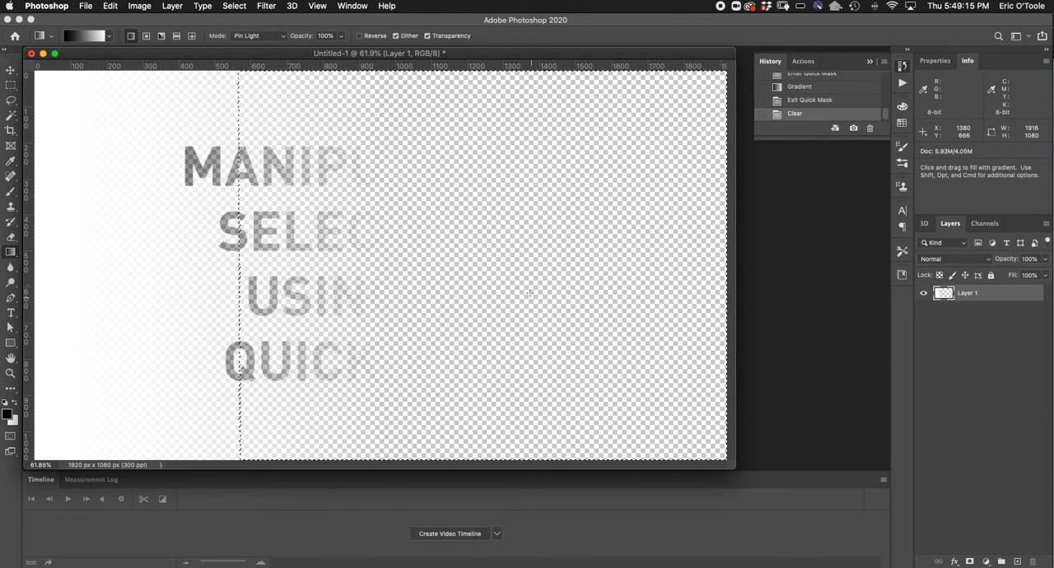
{"action": "key", "text": "super+z"}
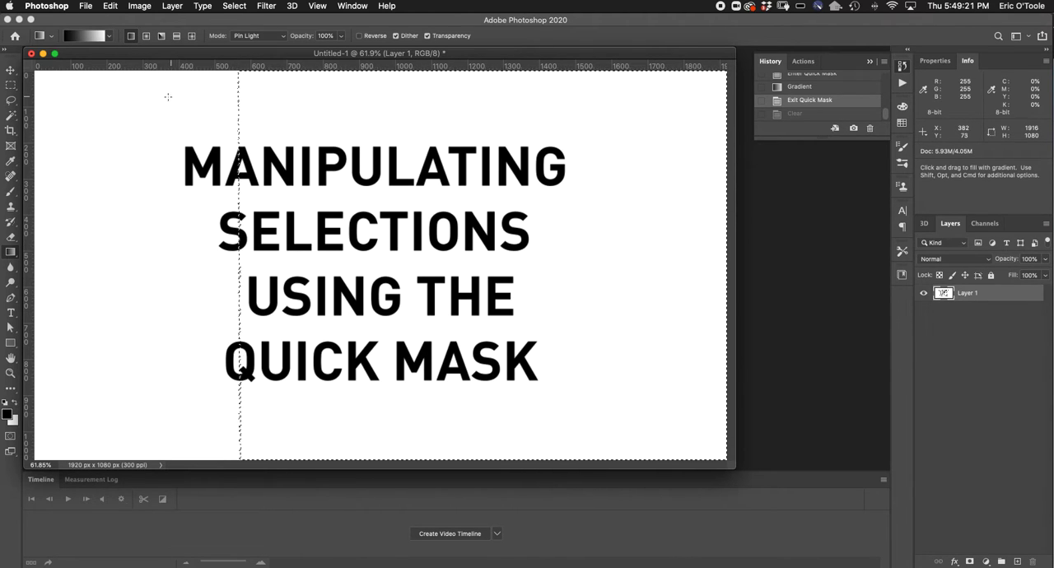
Replace the current selection with one made from a radial gradient drawn near the canvas centre in Quick Mask mode
{"action": "left_click", "coordinate": [151, 41]}
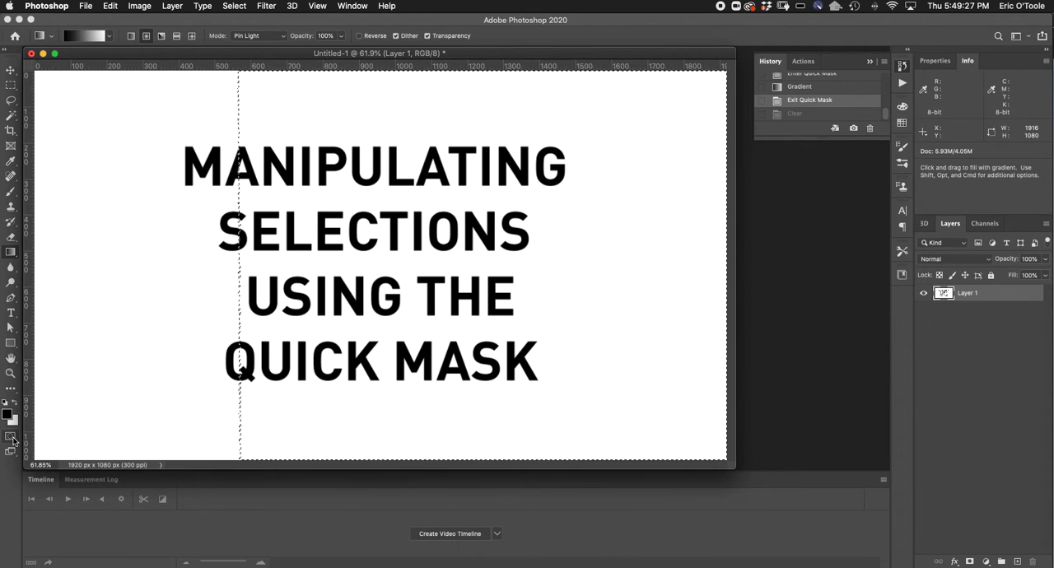
{"action": "key", "text": "super+d"}
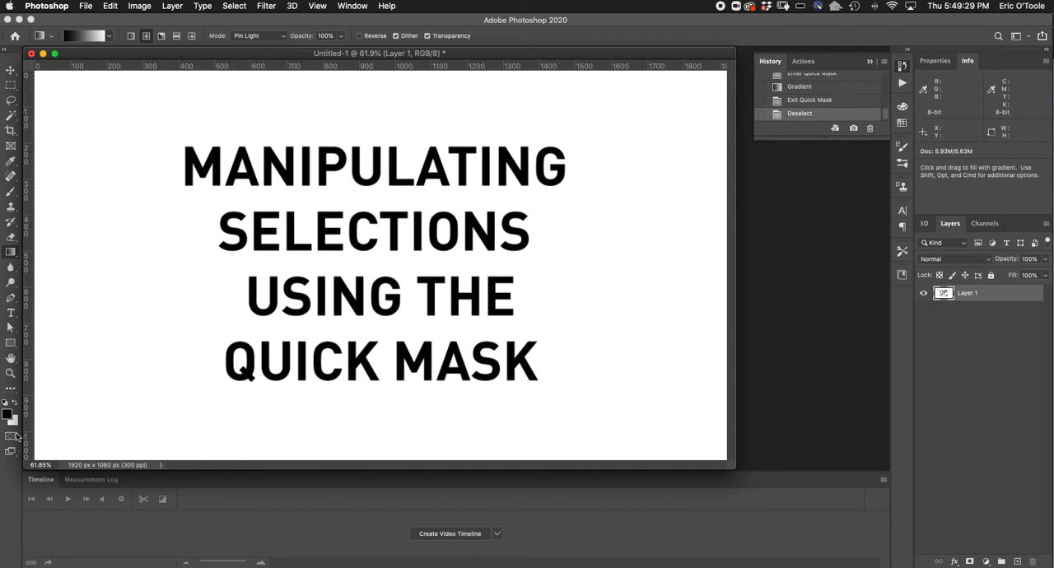
{"action": "left_click", "coordinate": [10, 439]}
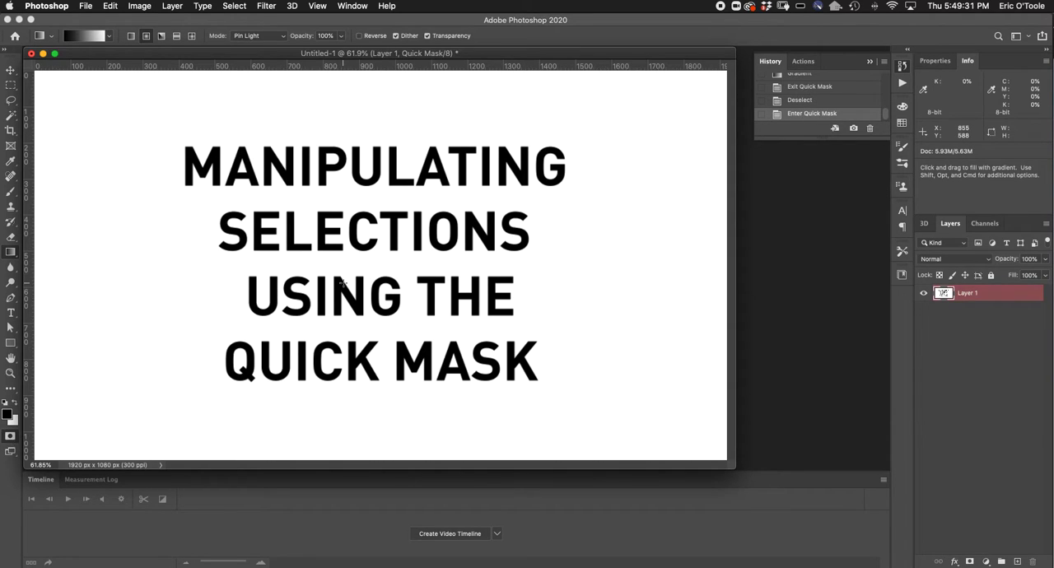
{"action": "left_click_drag", "start_coordinate": [356, 255], "coordinate": [263, 366]}
{"action": "left_click_drag", "start_coordinate": [359, 258], "coordinate": [202, 423]}
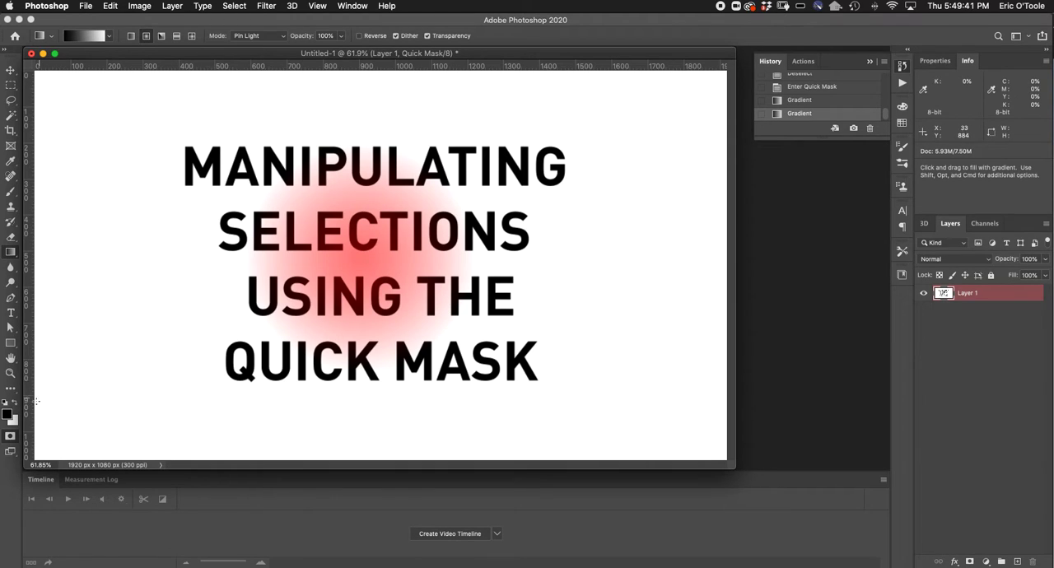
{"action": "left_click", "coordinate": [11, 436]}
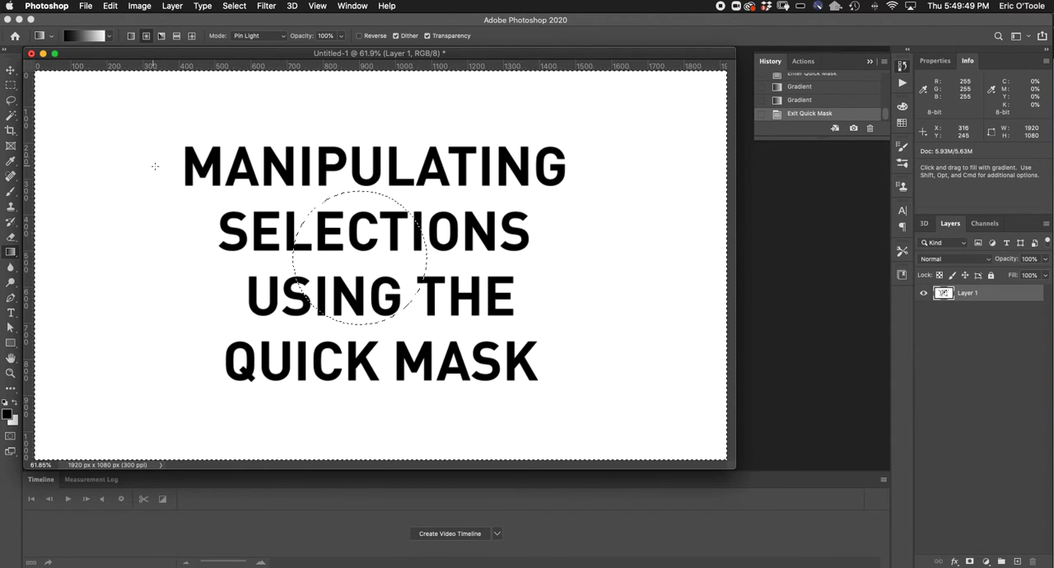
Clear the area outside the soft central circle on Layer 1 and undo the deletion
{"action": "key", "text": "Delete"}
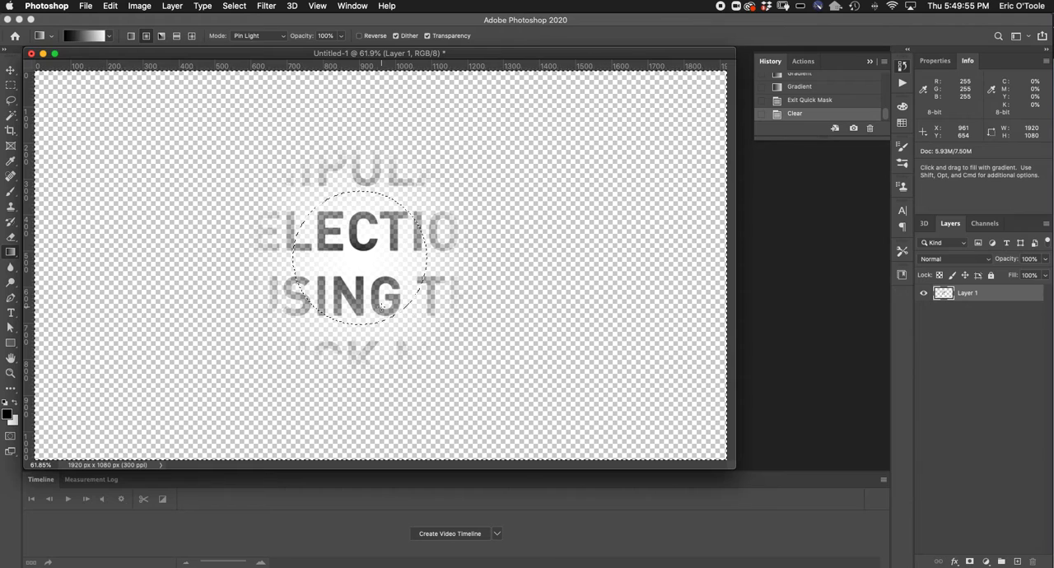
{"action": "key", "text": "super+z"}
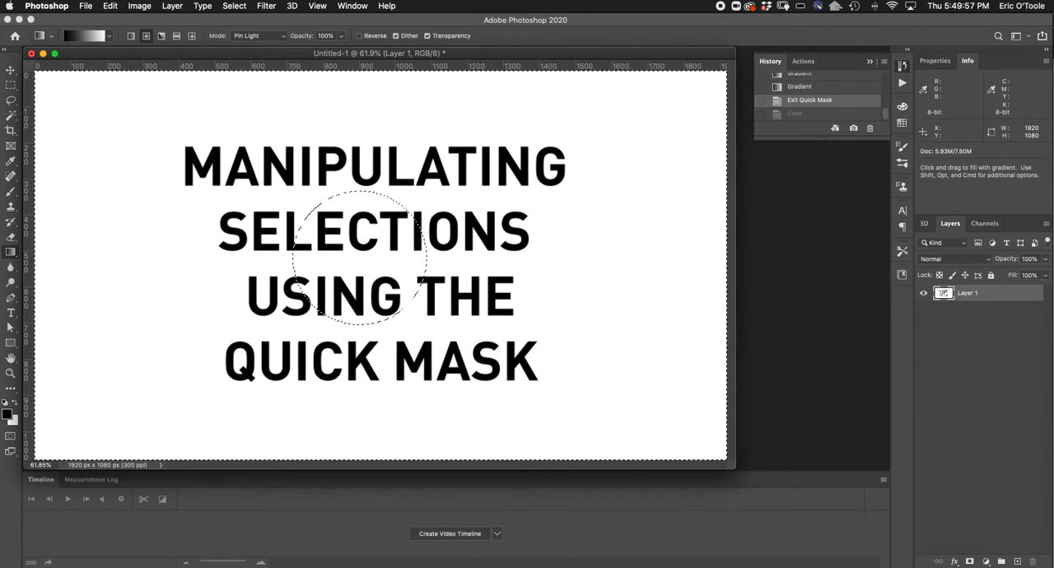
Set the gradient's blending mode to Darken and deselect the circular selection
{"action": "left_click", "coordinate": [279, 35]}
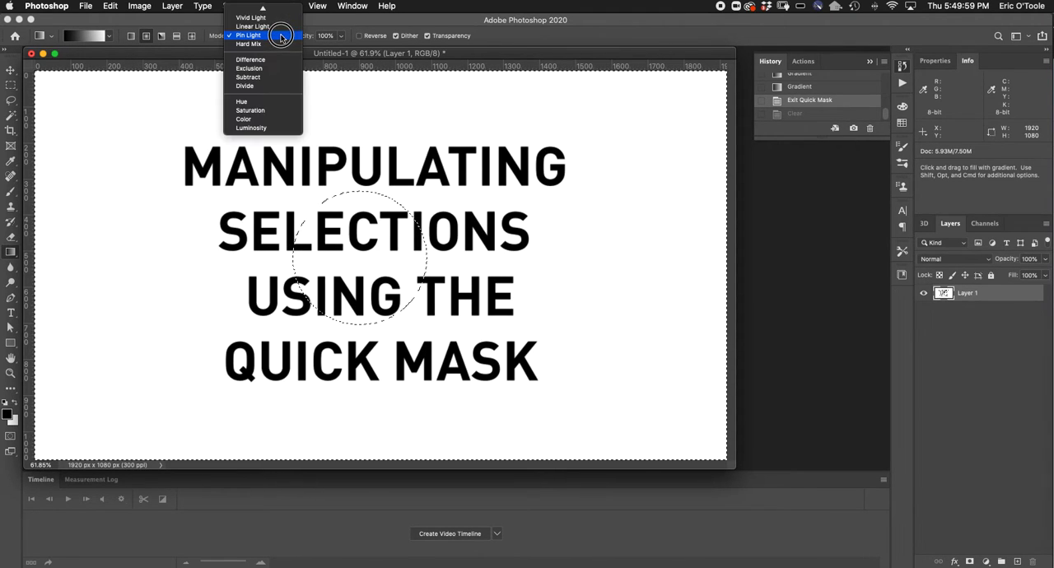
{"action": "mouse_move", "coordinate": [280, 8]}
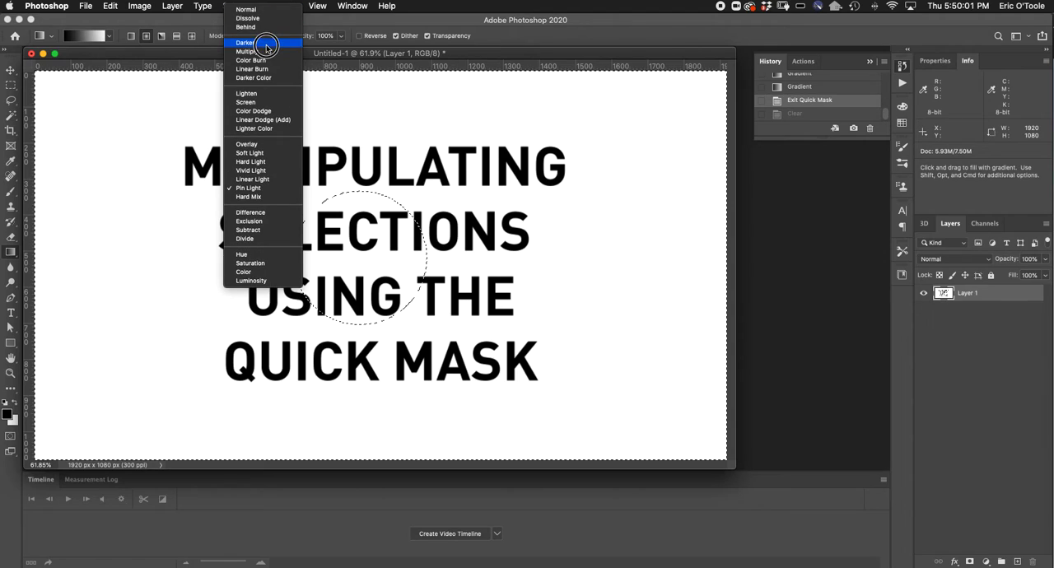
{"action": "left_click", "coordinate": [273, 43]}
{"action": "key", "text": "super+d"}
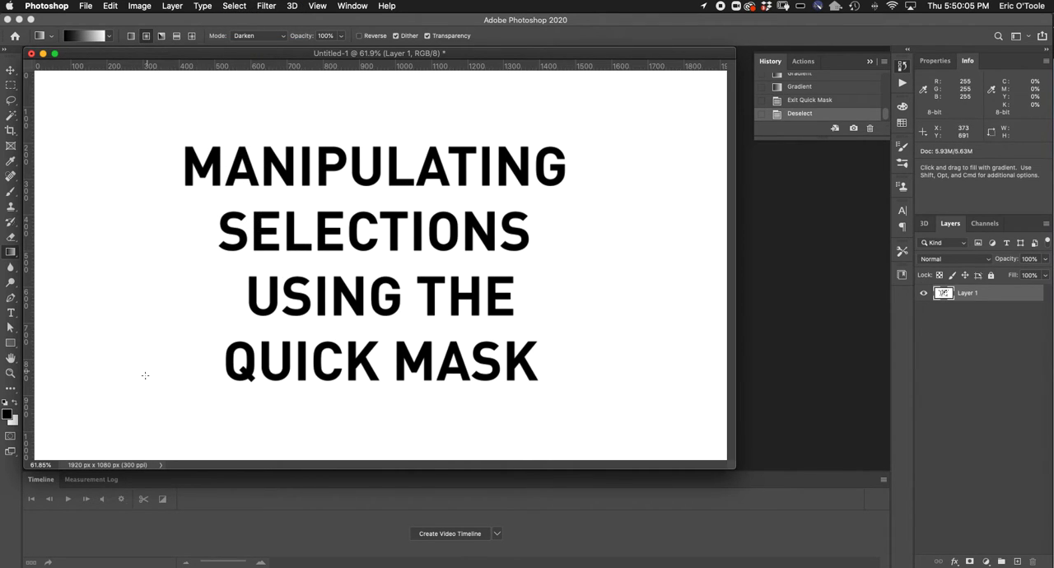
Enter Quick Mask mode and add two radial gradients, one over the start of MANIPULATING and one over USING
{"action": "left_click", "coordinate": [11, 436]}
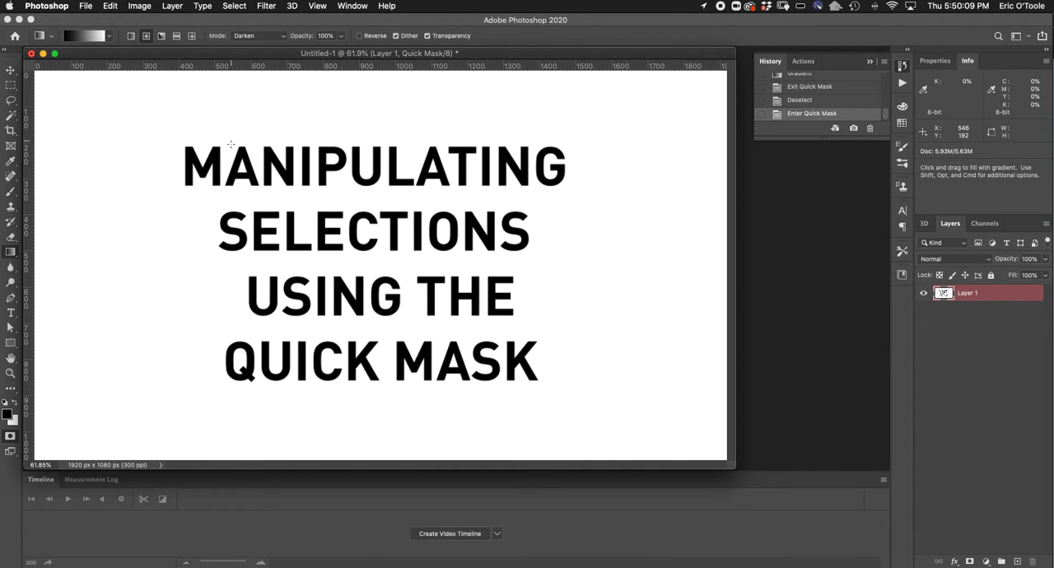
{"action": "left_click_drag", "start_coordinate": [226, 175], "coordinate": [145, 133]}
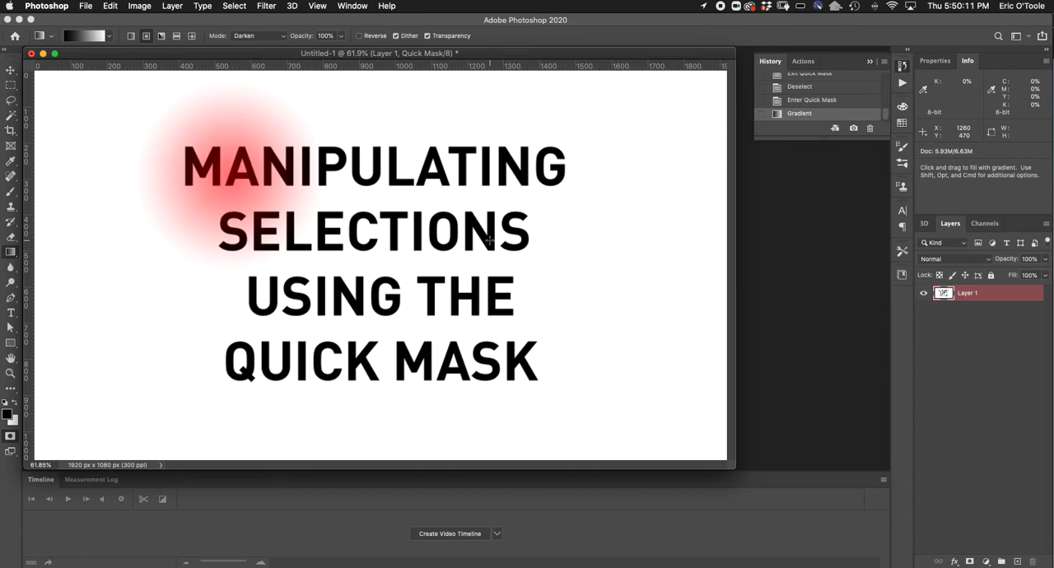
{"action": "left_click_drag", "start_coordinate": [331, 298], "coordinate": [455, 389]}
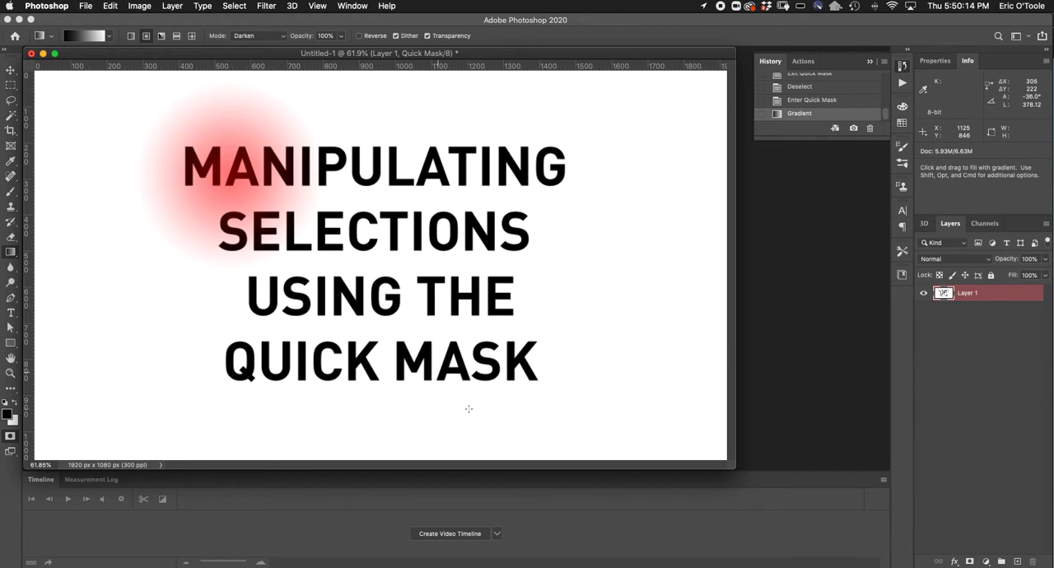
Set the gradient mode to Normal and apply three radial gradients to the mask, the last one centred just right of THE
{"action": "left_click", "coordinate": [275, 36]}
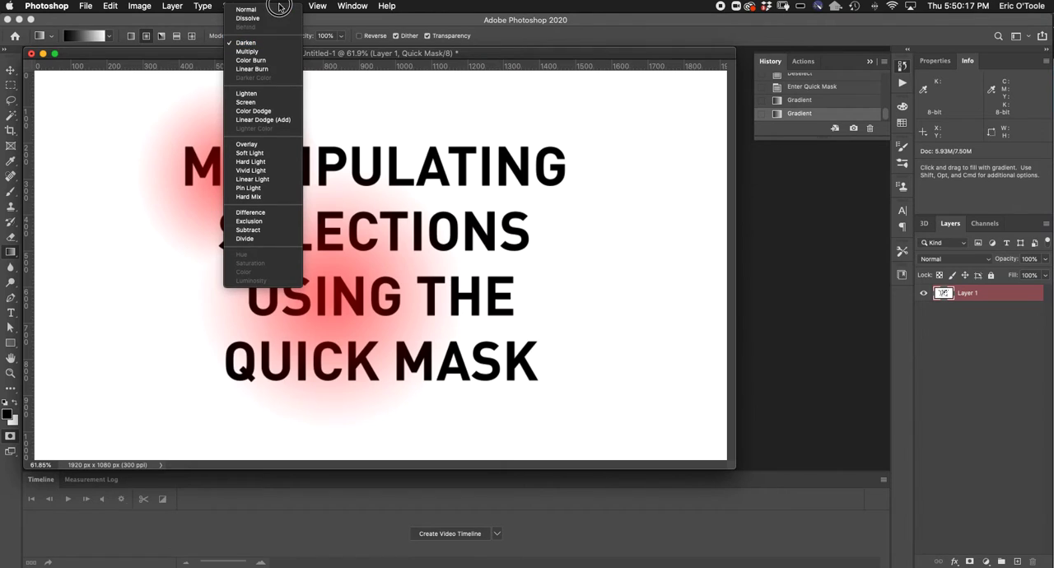
{"action": "left_click", "coordinate": [265, 9]}
{"action": "left_click_drag", "start_coordinate": [533, 169], "coordinate": [401, 252]}
{"action": "left_click_drag", "start_coordinate": [120, 274], "coordinate": [380, 206]}
{"action": "left_click_drag", "start_coordinate": [527, 287], "coordinate": [384, 206]}
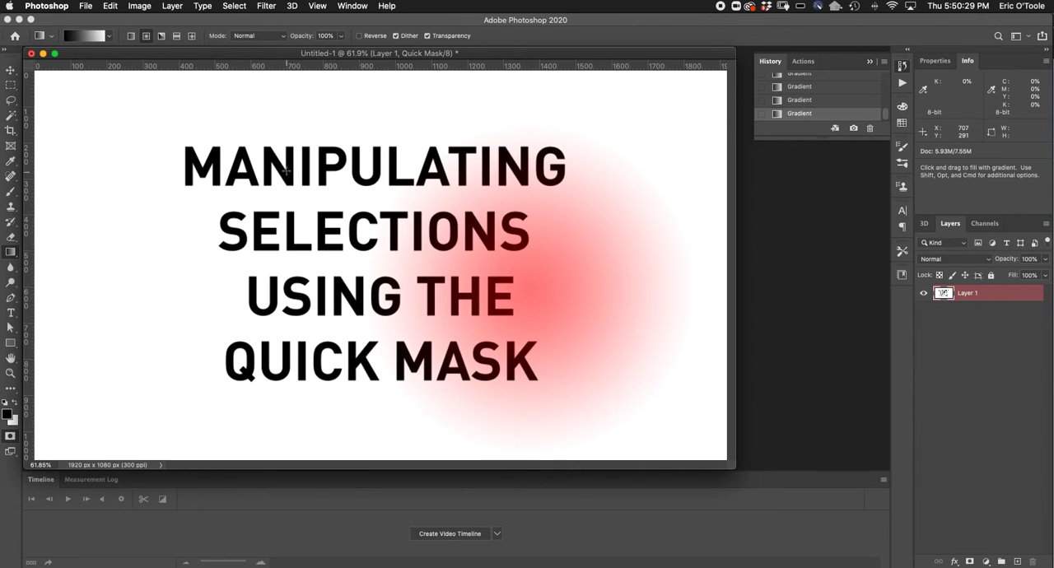
Set the gradient mode back to Darken and add six radial gradients of varying sizes to the mask around the title text
{"action": "left_click", "coordinate": [283, 38]}
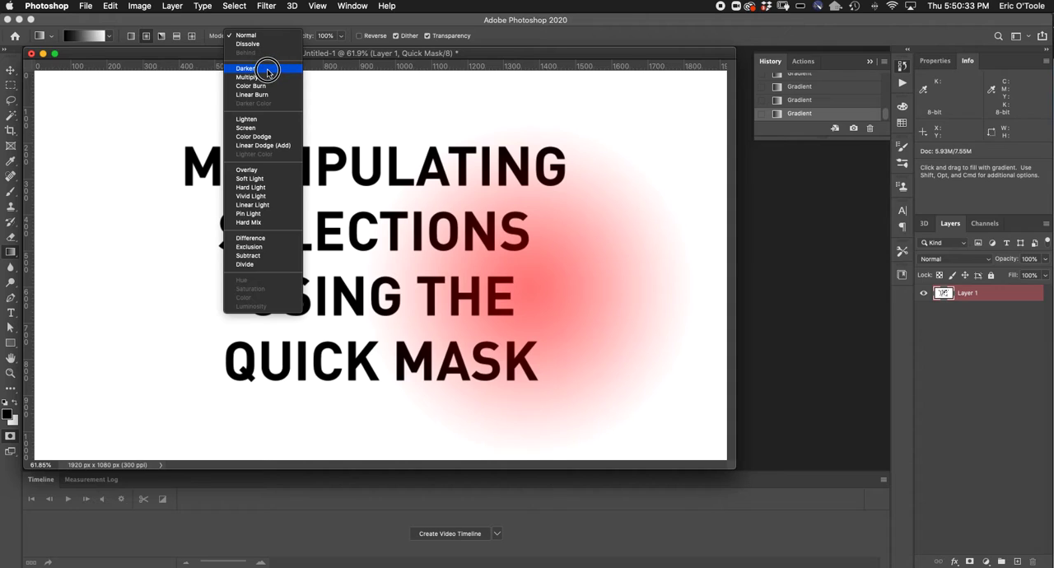
{"action": "left_click", "coordinate": [268, 69]}
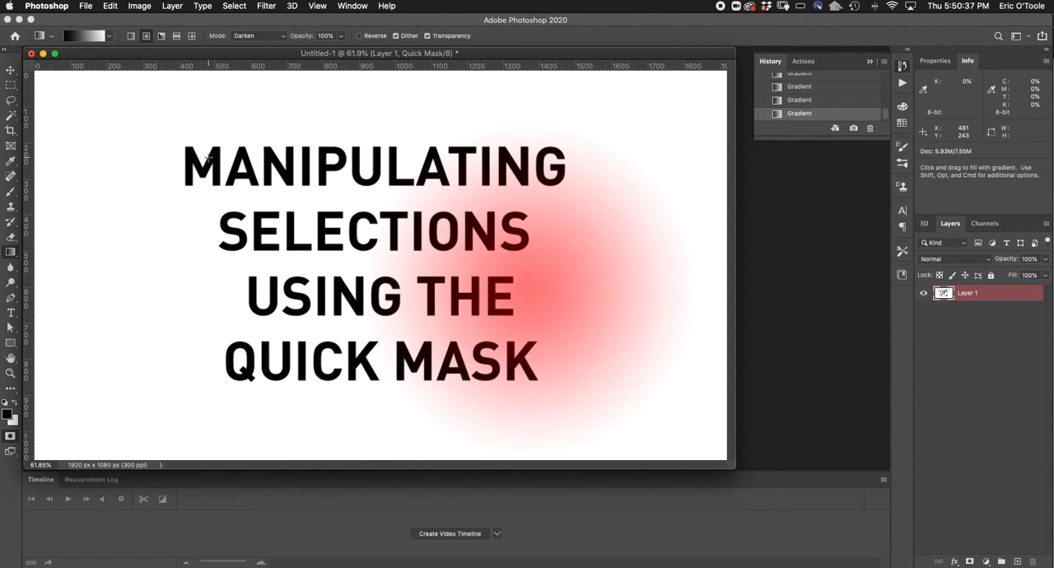
{"action": "left_click_drag", "start_coordinate": [191, 156], "coordinate": [255, 121]}
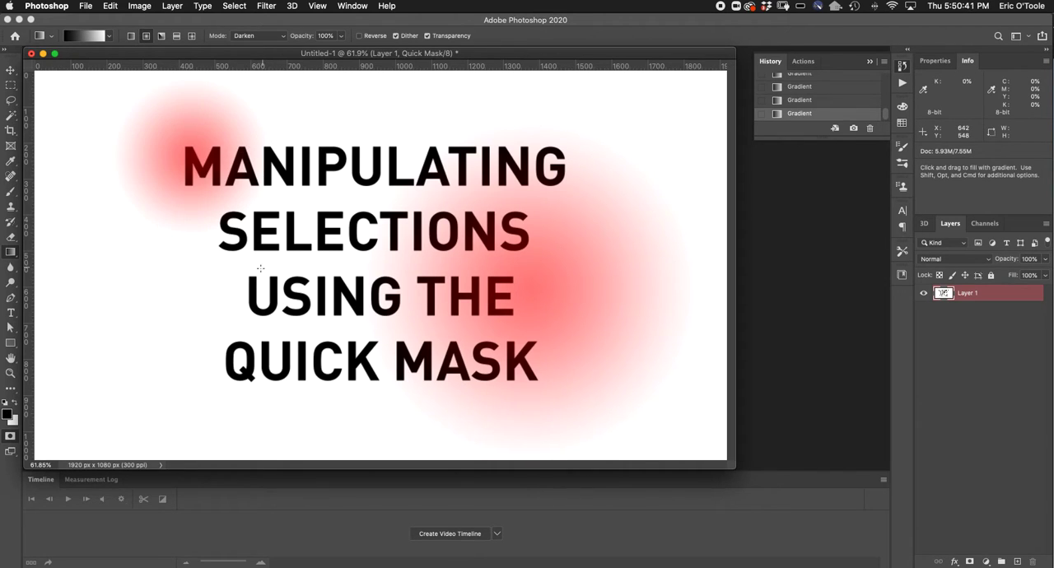
{"action": "left_click_drag", "start_coordinate": [261, 300], "coordinate": [327, 208]}
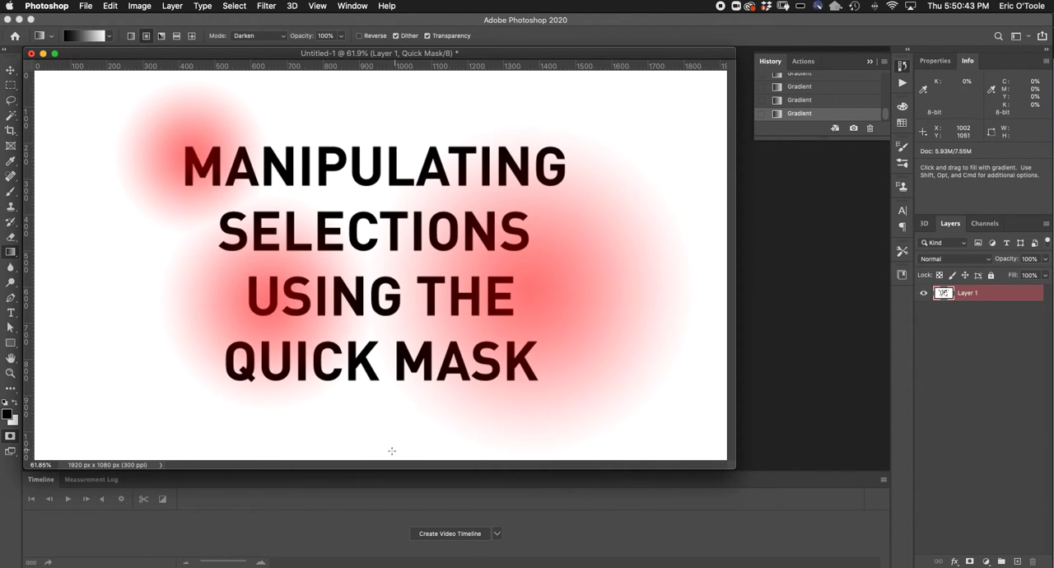
{"action": "left_click_drag", "start_coordinate": [384, 441], "coordinate": [384, 311]}
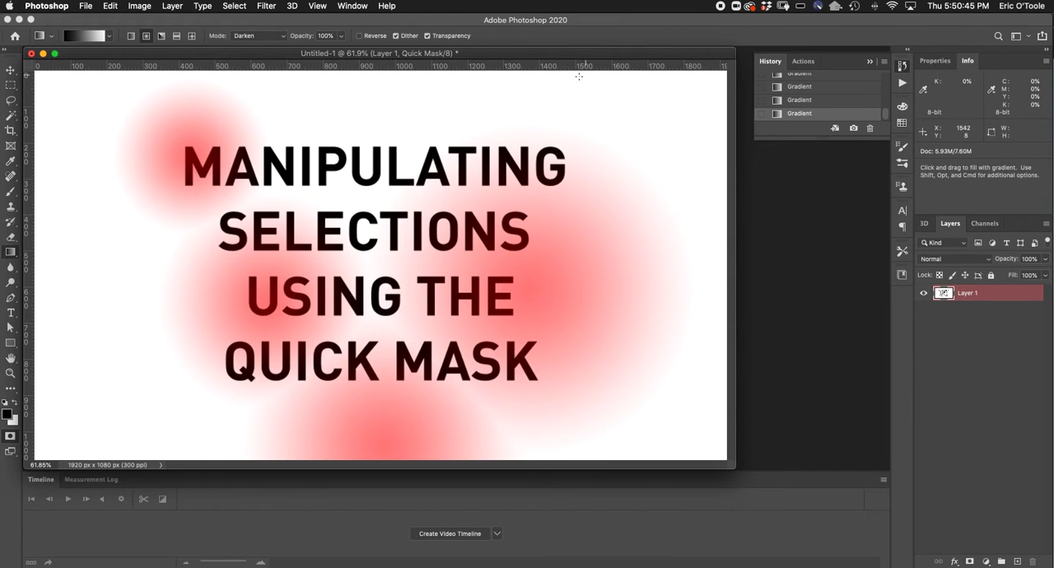
{"action": "left_click_drag", "start_coordinate": [544, 174], "coordinate": [560, 126]}
{"action": "left_click_drag", "start_coordinate": [572, 235], "coordinate": [599, 218]}
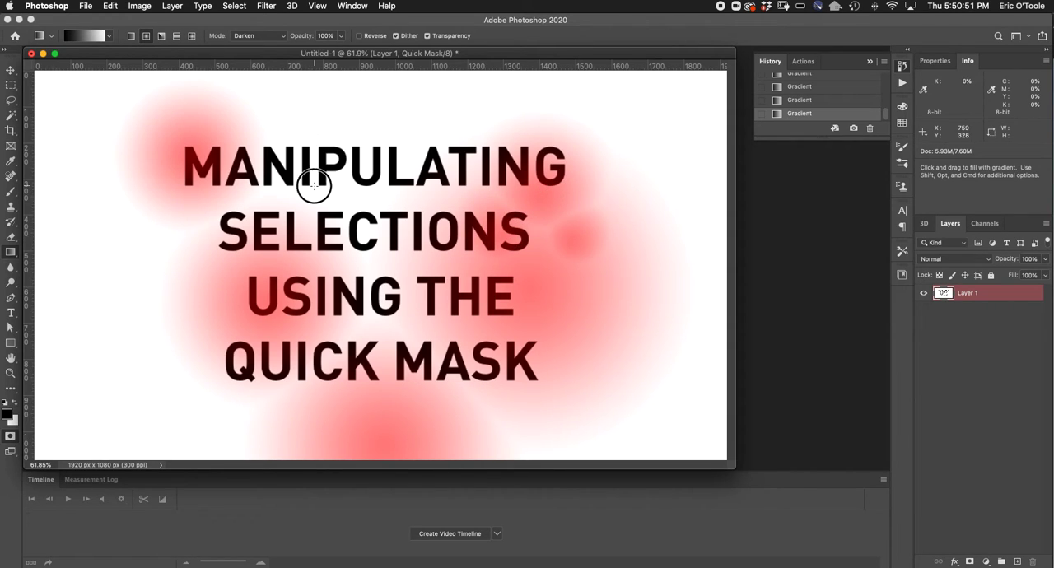
{"action": "left_click_drag", "start_coordinate": [319, 172], "coordinate": [330, 95]}
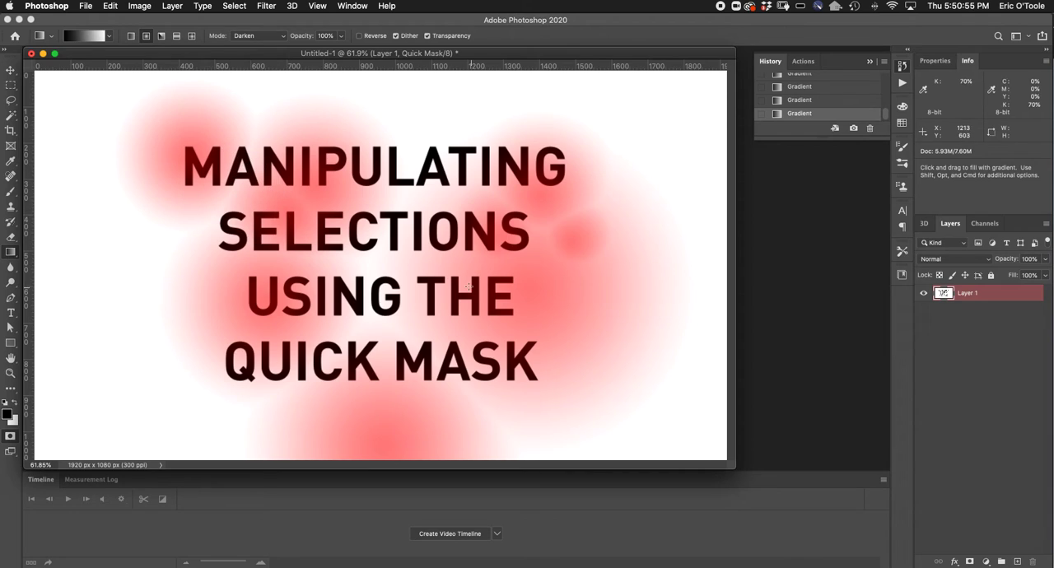
Convert the quick mask to a selection and invert it so the gradient circles are selected
{"action": "left_click", "coordinate": [9, 437]}
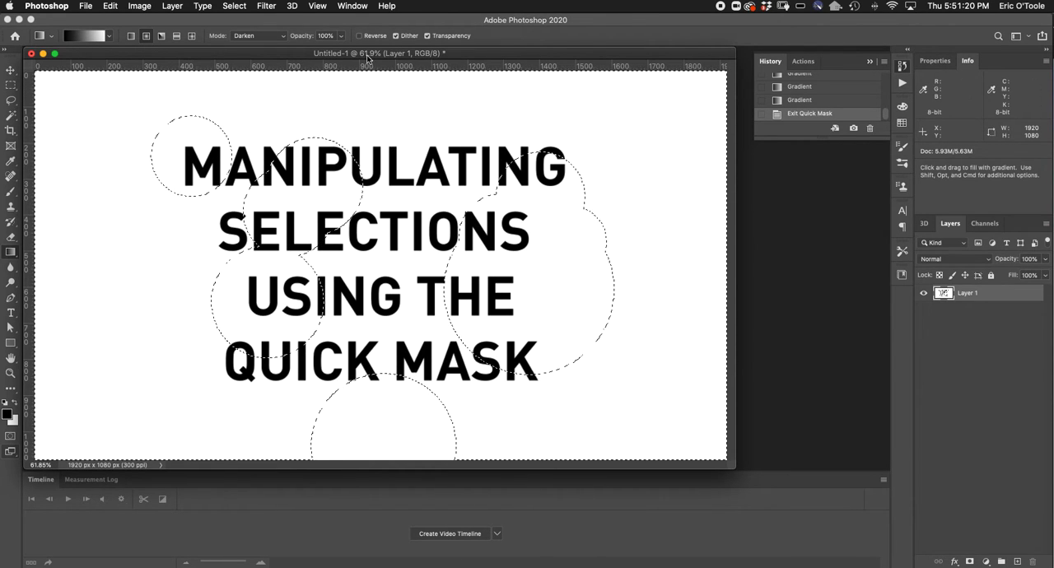
{"action": "left_click", "coordinate": [234, 6]}
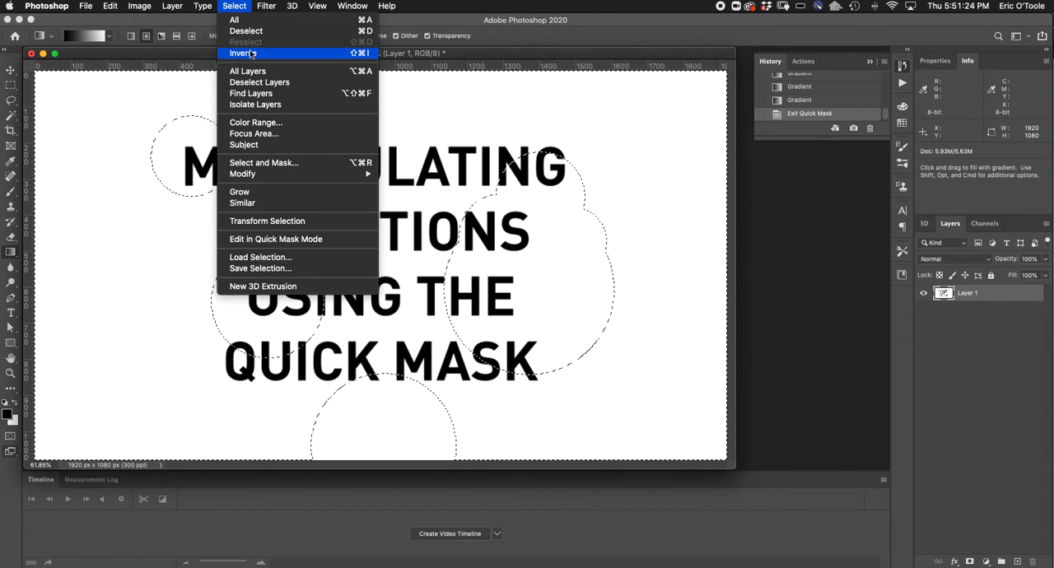
{"action": "left_click", "coordinate": [243, 53]}
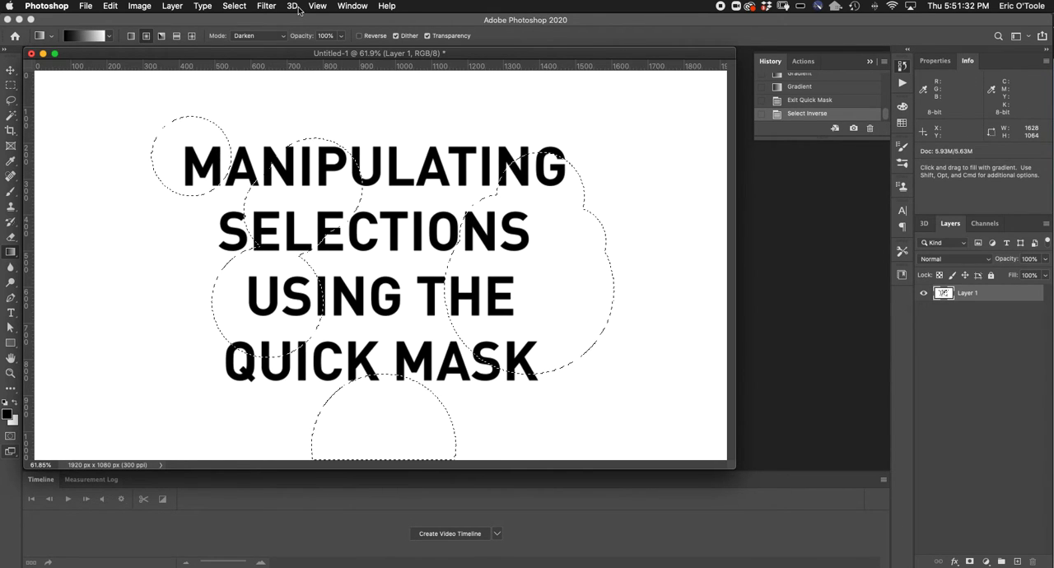
Clear the inverted gradient-circle selection from Layer 1 and undo the deletion
{"action": "key", "text": "BackSpace"}
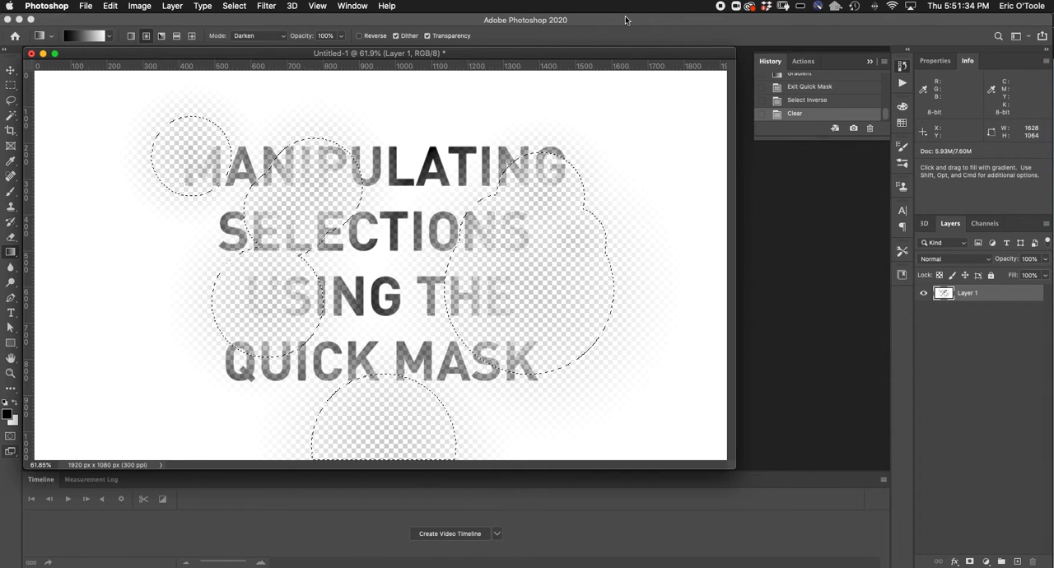
{"action": "key", "text": "super+z"}
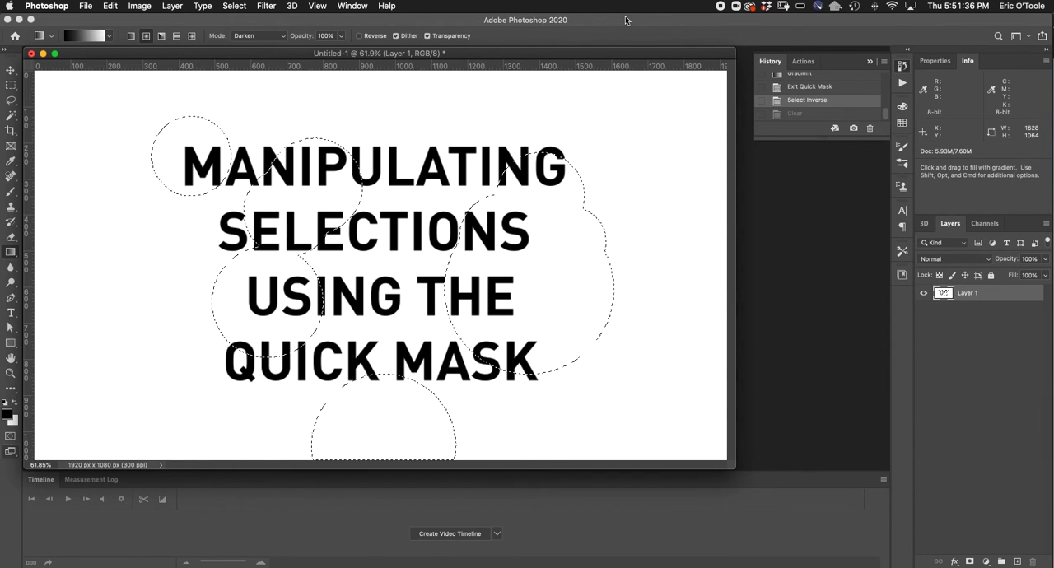
Apply a Gaussian Blur with a 120.7-pixel radius to the selected circles on Layer 1, deselect, and return to the Select Inverse history state
{"action": "left_click", "coordinate": [320, 7]}
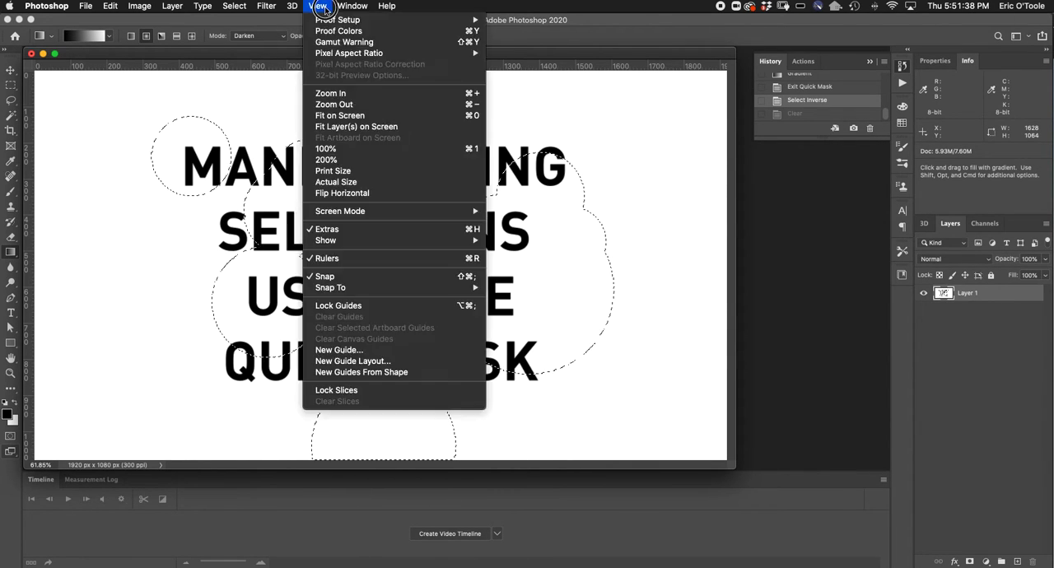
{"action": "mouse_move", "coordinate": [293, 7]}
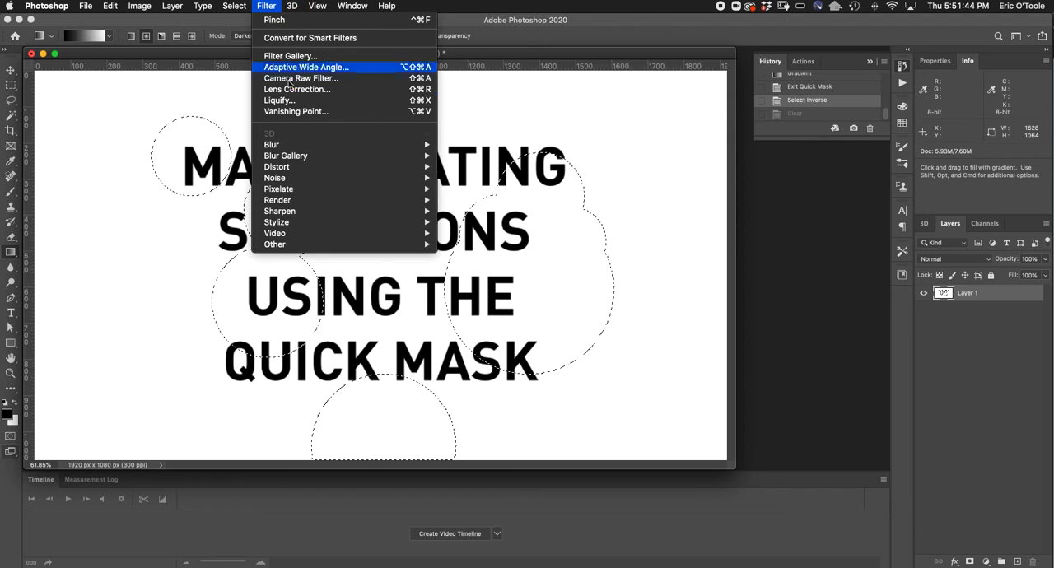
{"action": "mouse_move", "coordinate": [358, 149]}
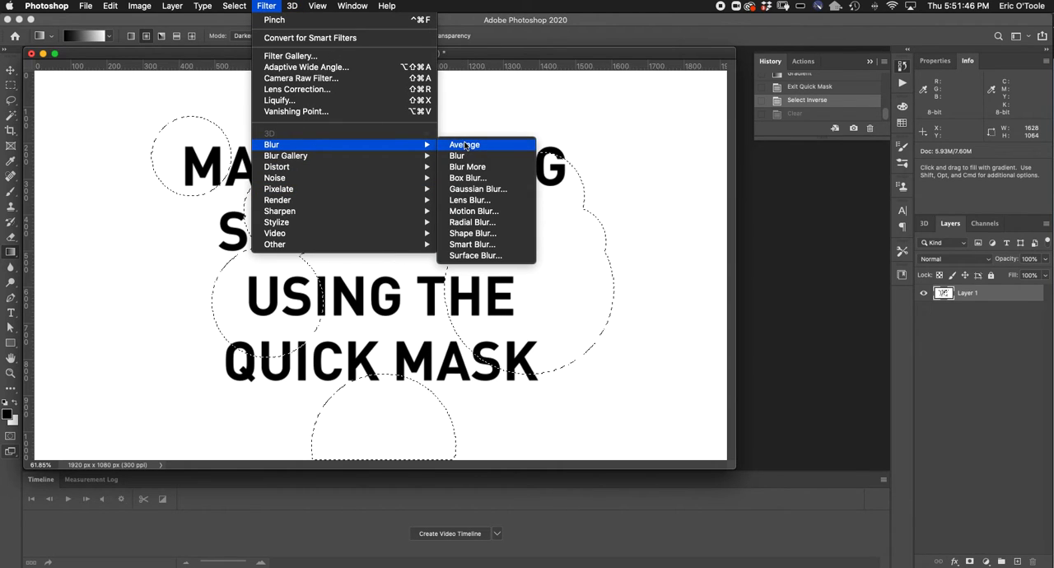
{"action": "left_click", "coordinate": [475, 189]}
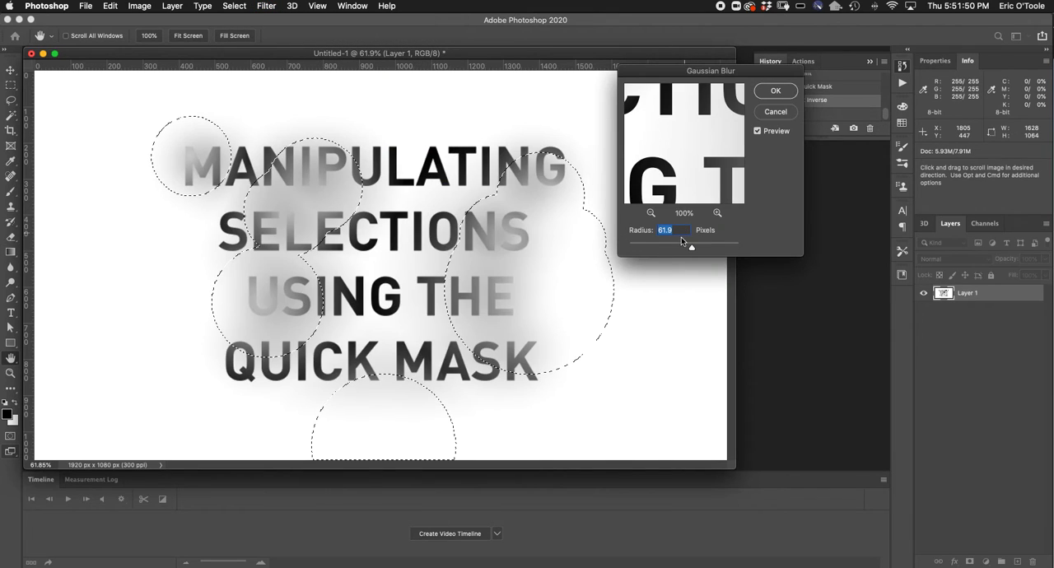
{"action": "left_click_drag", "start_coordinate": [689, 246], "coordinate": [704, 248]}
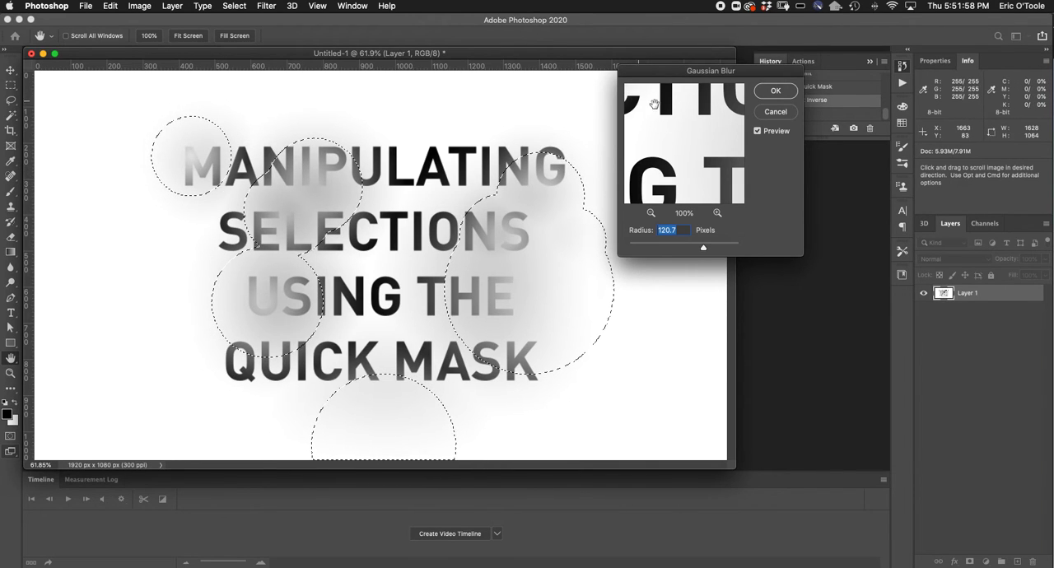
{"action": "left_click", "coordinate": [775, 91]}
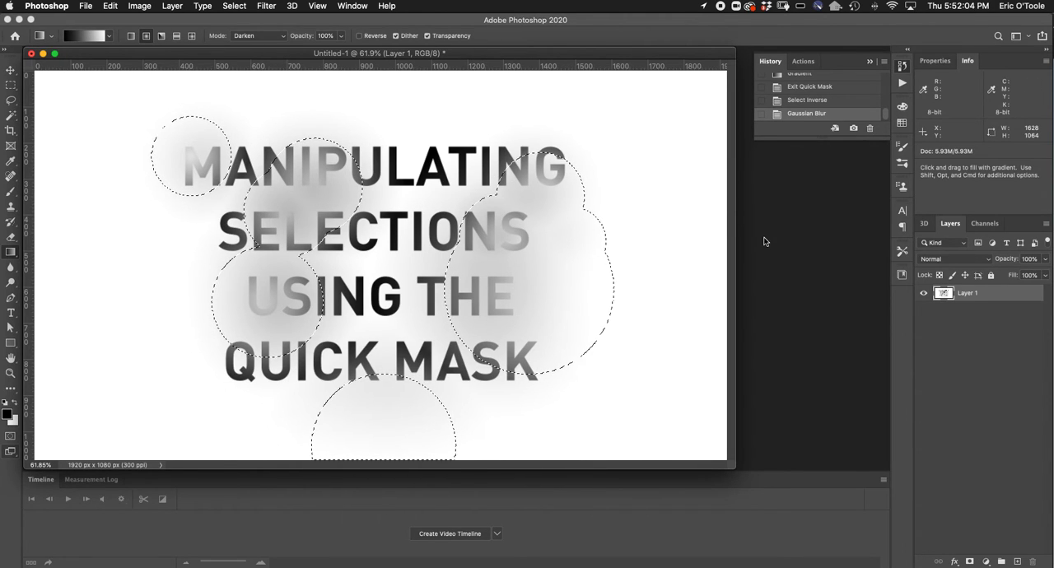
{"action": "key", "text": "super+d"}
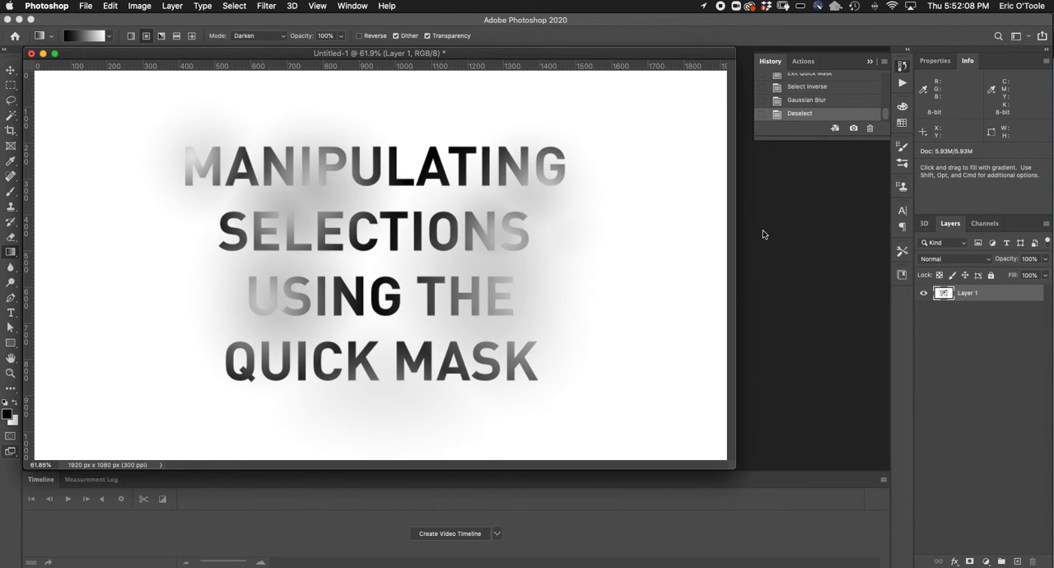
{"action": "left_click", "coordinate": [827, 87]}
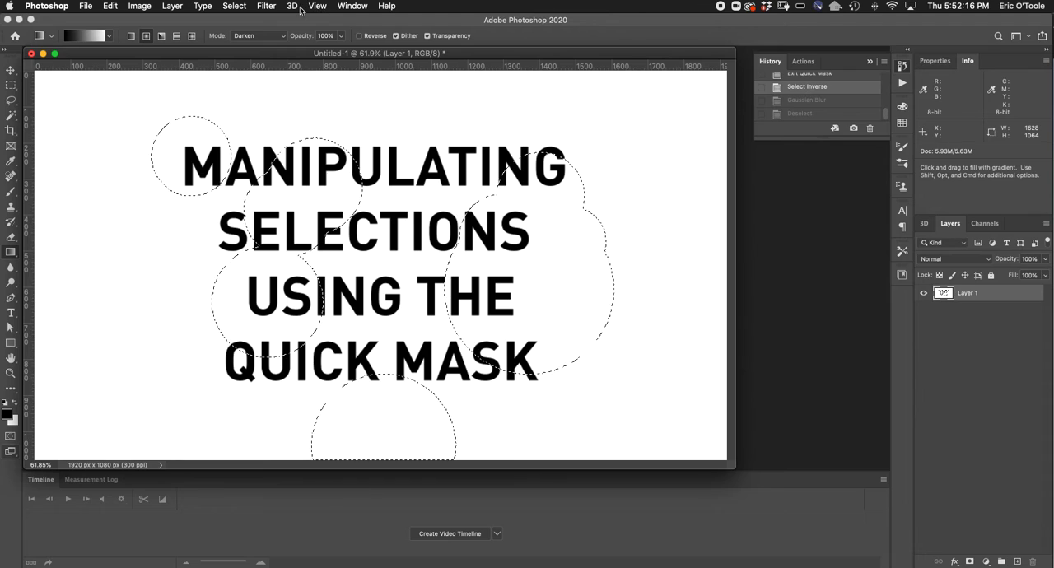
Apply a Path Blur along an upward-curving path through the selected circles, deselect, and return to the Select Inverse history state
{"action": "left_click", "coordinate": [270, 7]}
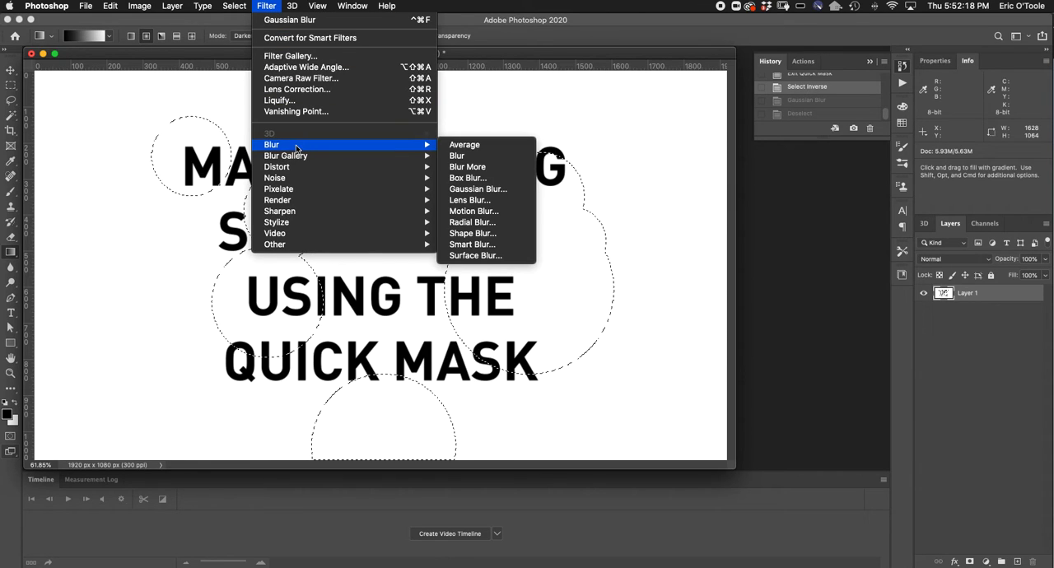
{"action": "mouse_move", "coordinate": [296, 156]}
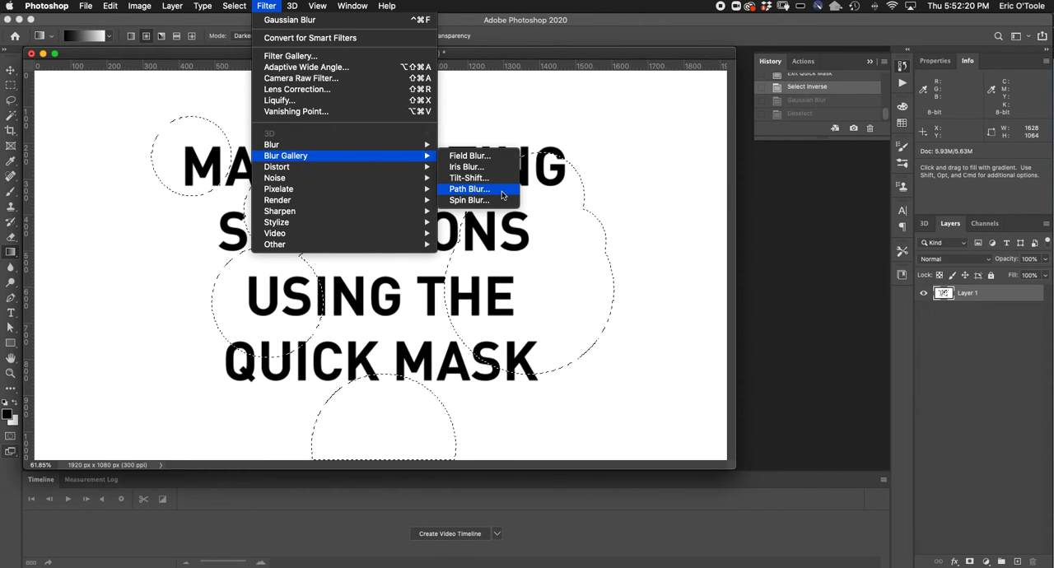
{"action": "left_click", "coordinate": [495, 192]}
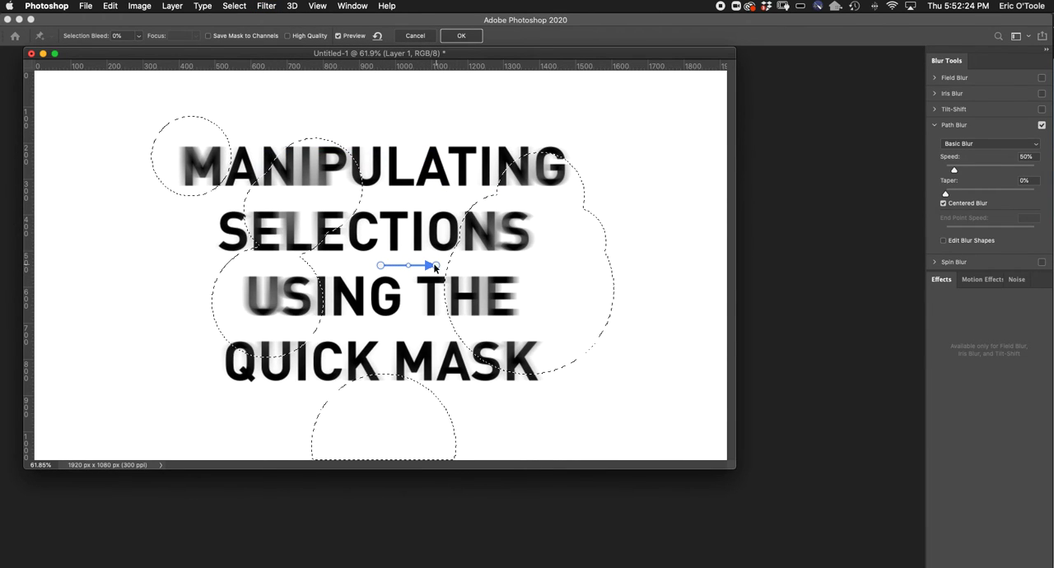
{"action": "left_click", "coordinate": [438, 266]}
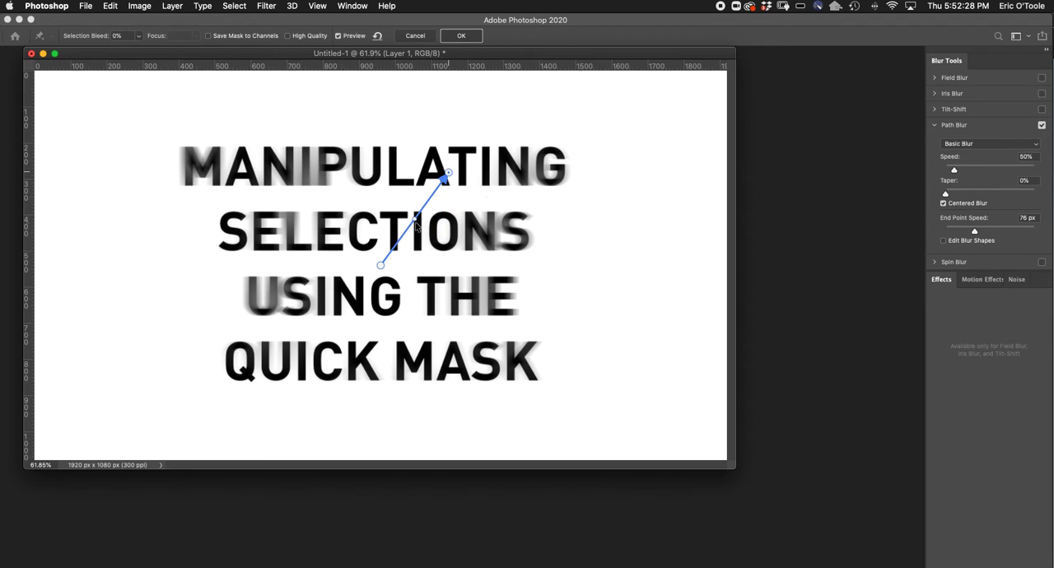
{"action": "left_click_drag", "start_coordinate": [413, 224], "coordinate": [431, 239]}
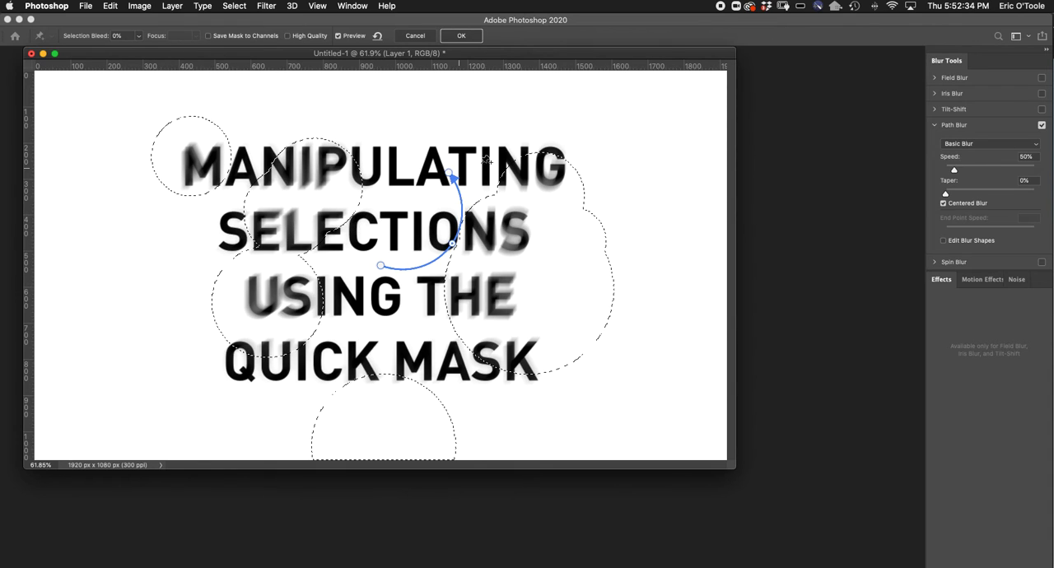
{"action": "left_click", "coordinate": [462, 37]}
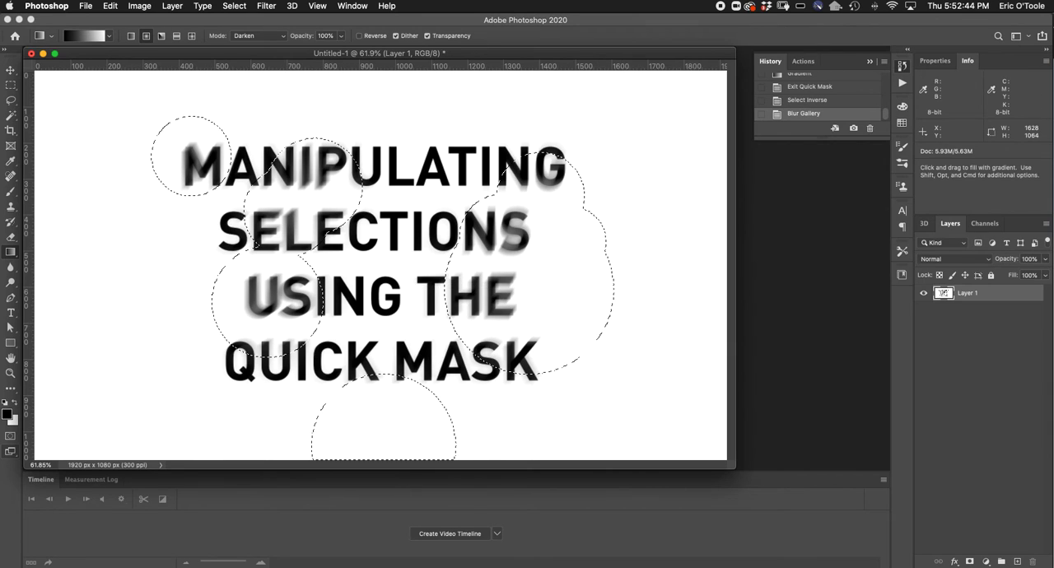
{"action": "key", "text": "super+d"}
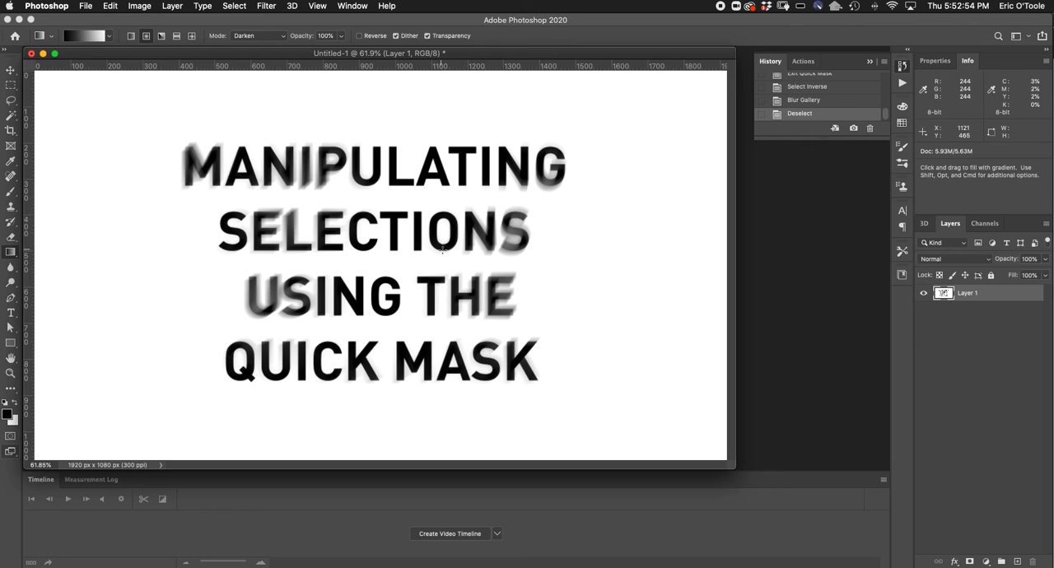
{"action": "left_click", "coordinate": [834, 88]}
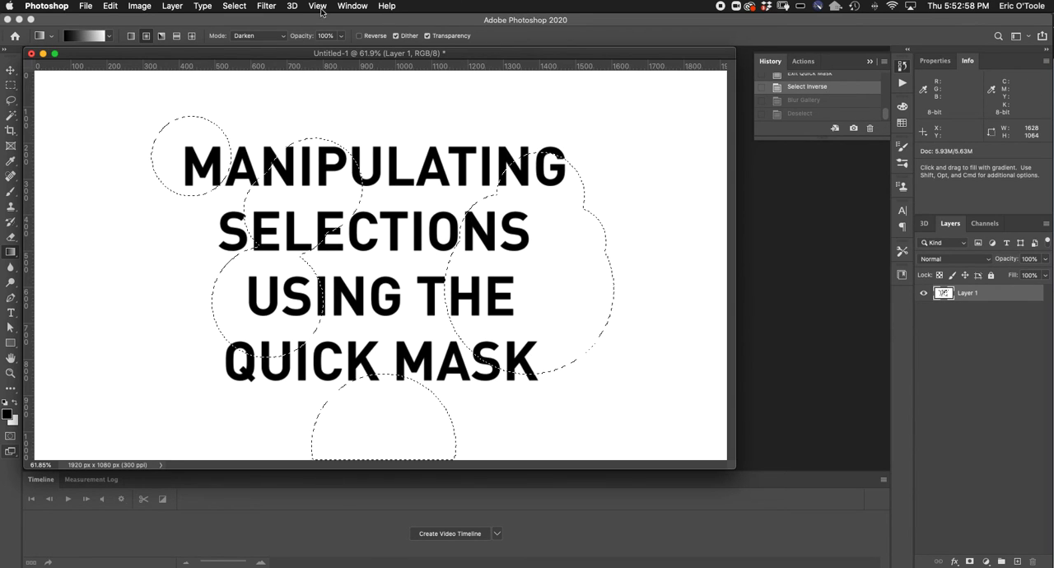
{"action": "left_click", "coordinate": [272, 7]}
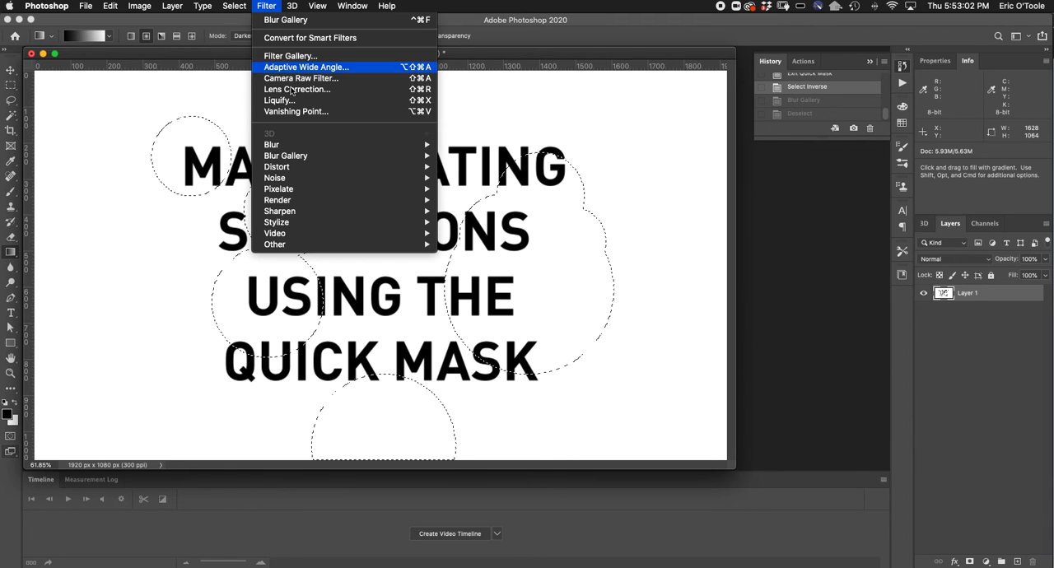
{"action": "mouse_move", "coordinate": [299, 169]}
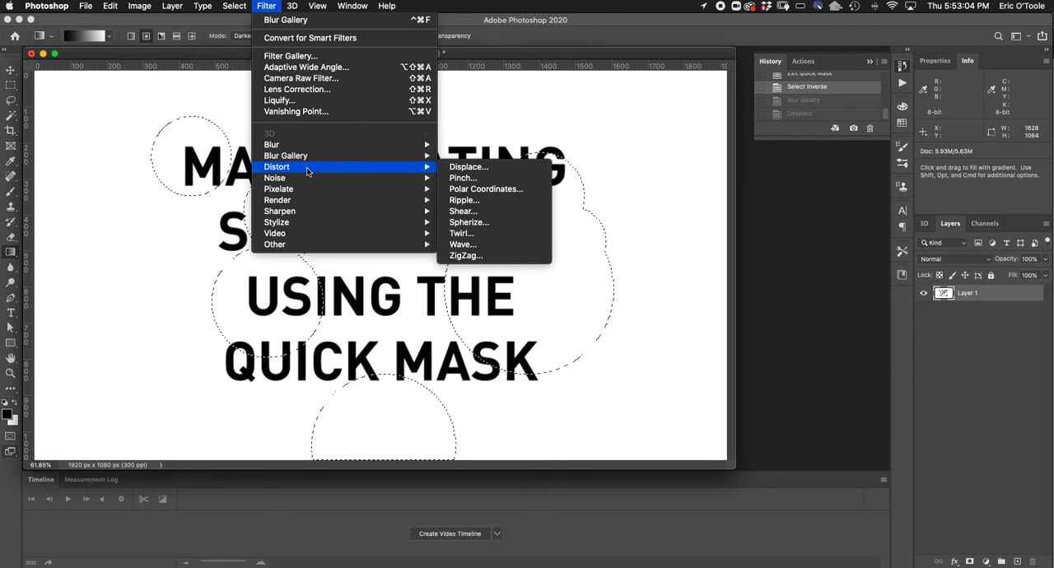
{"action": "left_click", "coordinate": [471, 171]}
{"action": "left_click", "coordinate": [621, 226]}
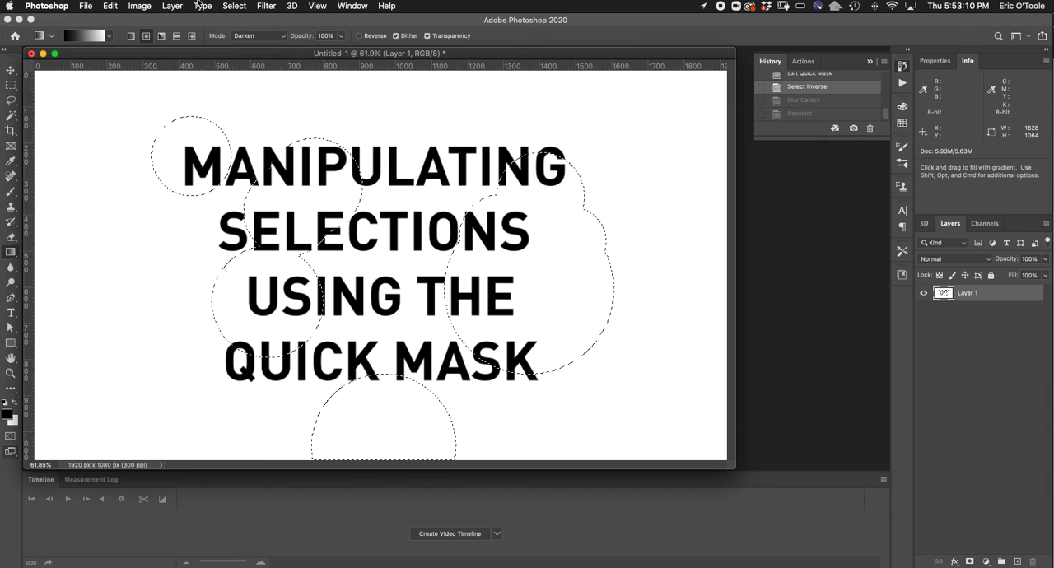
Apply the Pinch distortion at 100% to the selected circles on Layer 1 and deselect
{"action": "left_click", "coordinate": [268, 6]}
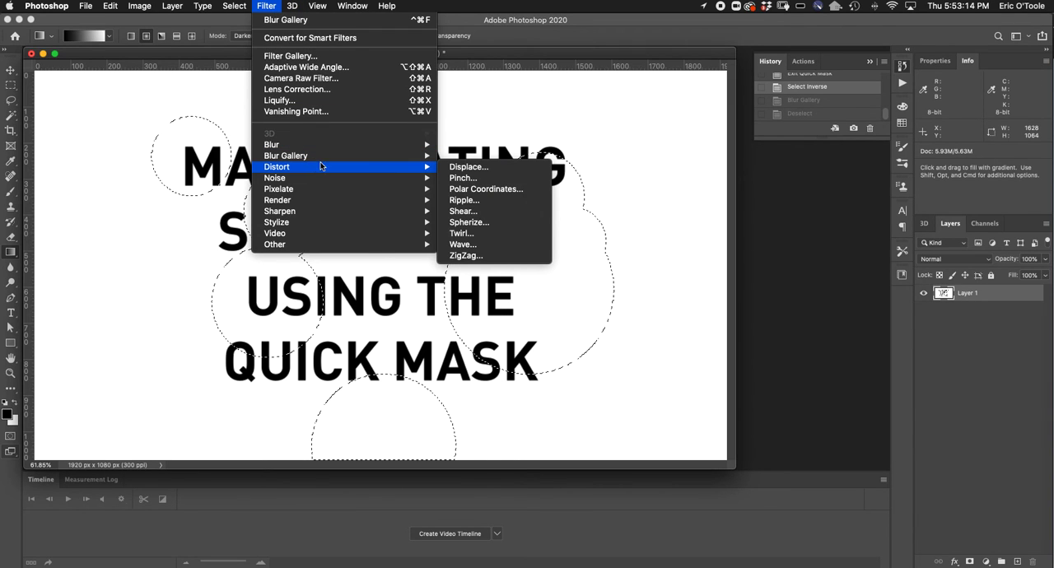
{"action": "left_click", "coordinate": [464, 178]}
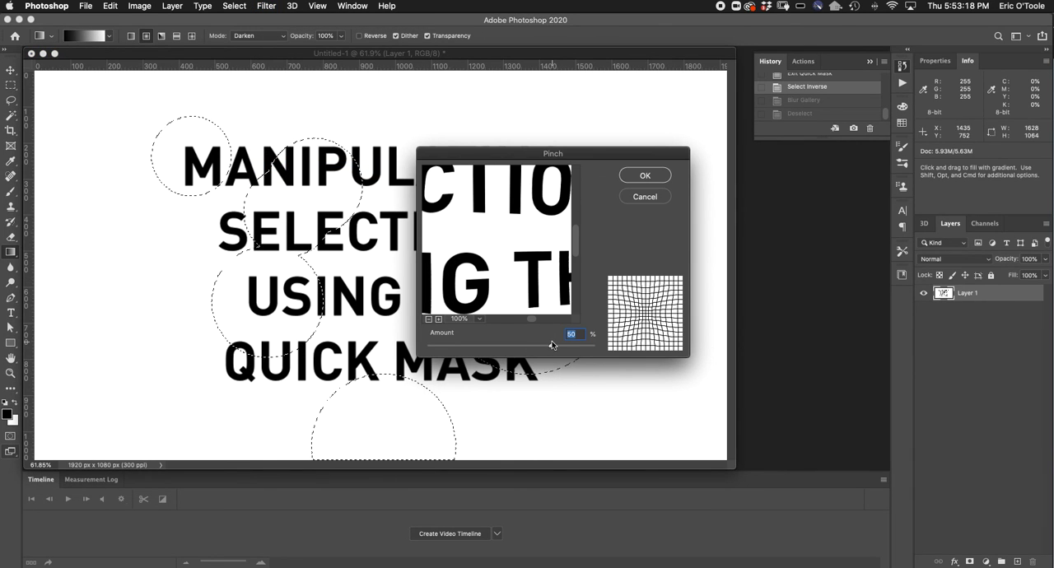
{"action": "left_click_drag", "start_coordinate": [552, 344], "coordinate": [609, 333]}
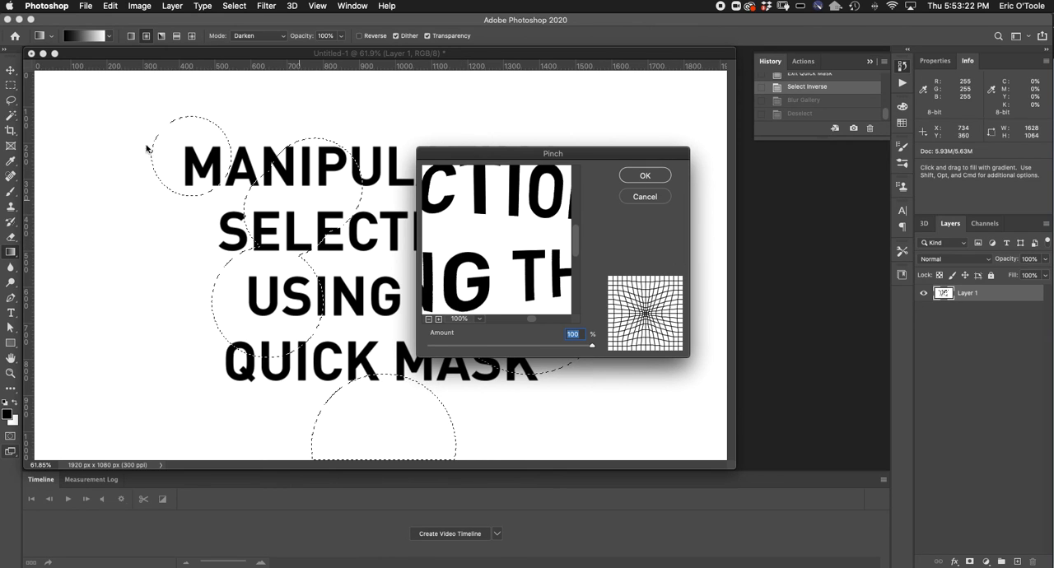
{"action": "left_click", "coordinate": [652, 177]}
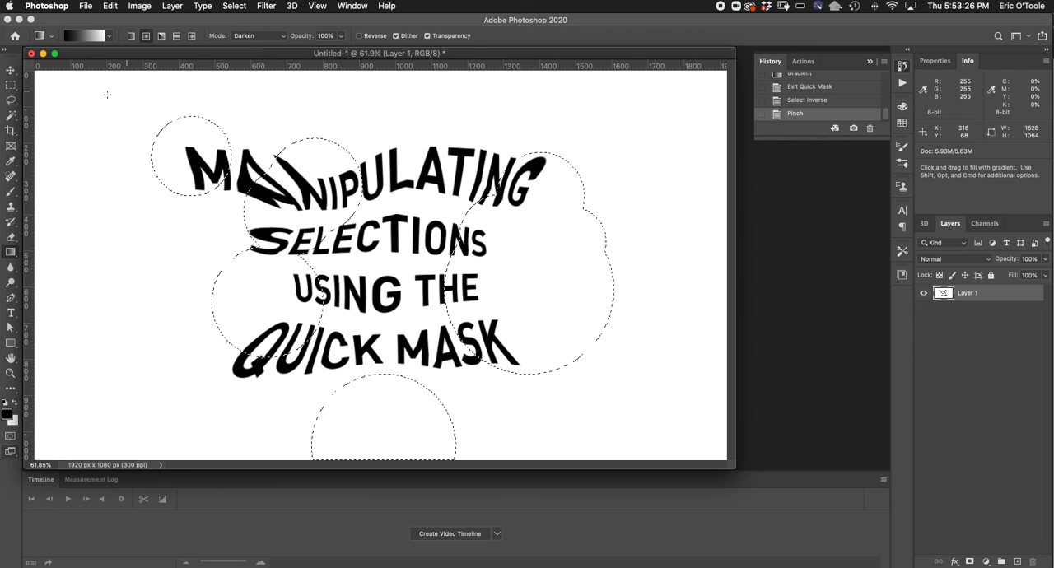
{"action": "left_click", "coordinate": [14, 86]}
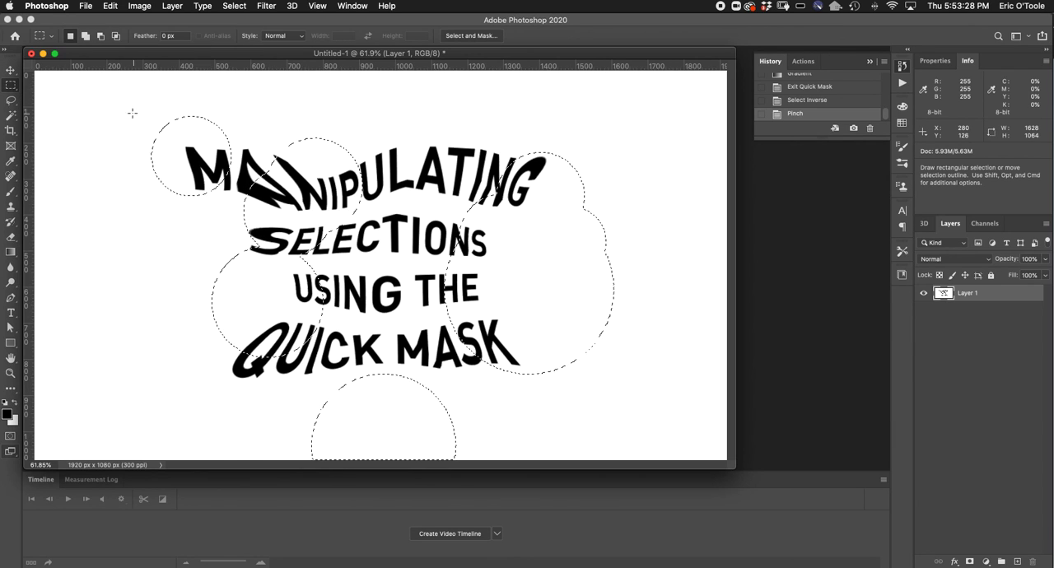
{"action": "left_click", "coordinate": [348, 154]}
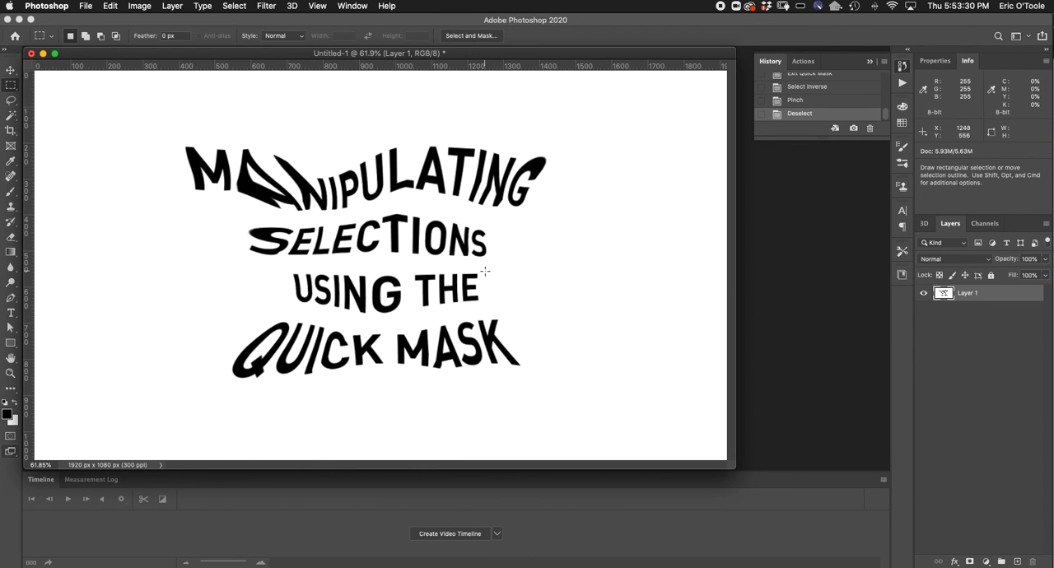